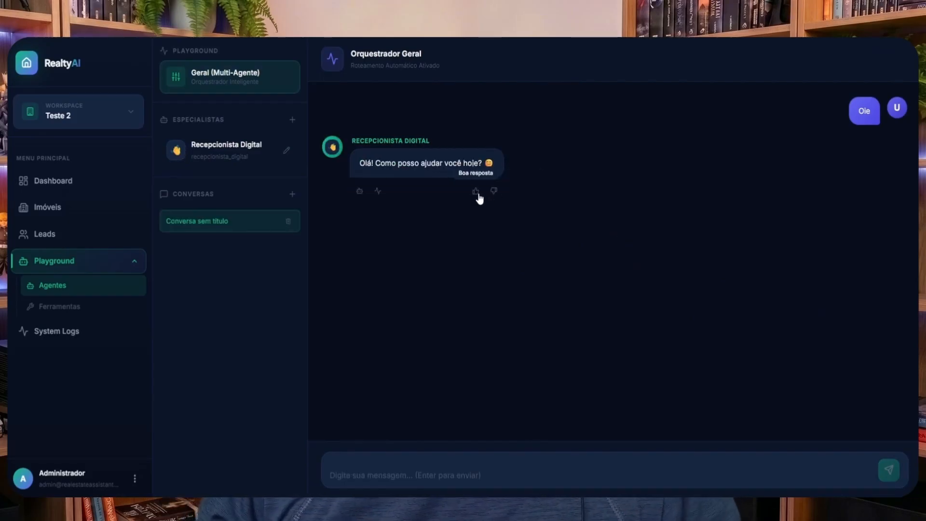
Open the negative feedback form for Recepcionista Digital's greeting, highlight the rated reply and close the form without saving.
{"action": "left_click", "coordinate": [494, 191]}
{"action": "left_click_drag", "start_coordinate": [359, 164], "coordinate": [429, 170]}
{"action": "left_click_drag", "start_coordinate": [460, 222], "coordinate": [325, 204]}
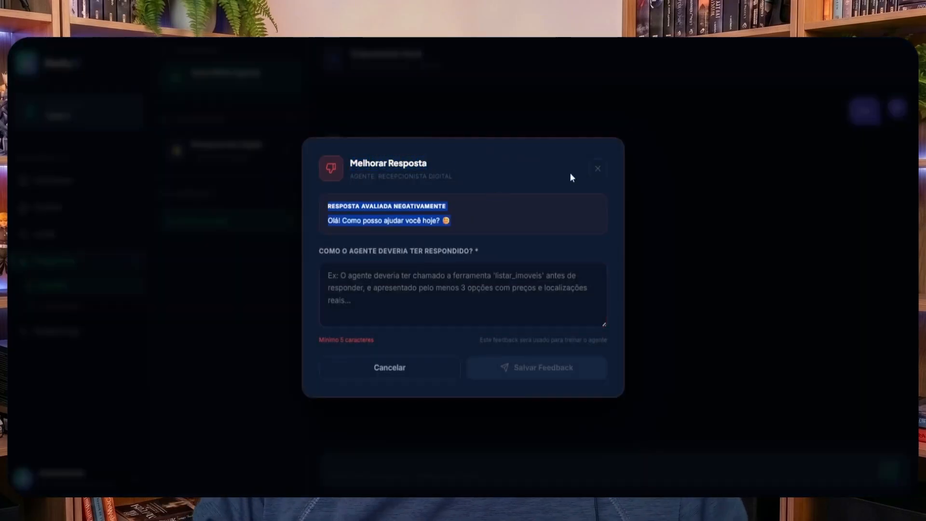
{"action": "left_click", "coordinate": [597, 168]}
Ask the AI prompt engineer to make Recepcionista Digital's tone of voice "bem mais descontraído!!" and open the agent's LLM model list.
{"action": "left_click", "coordinate": [284, 151]}
{"action": "left_click", "coordinate": [886, 95]}
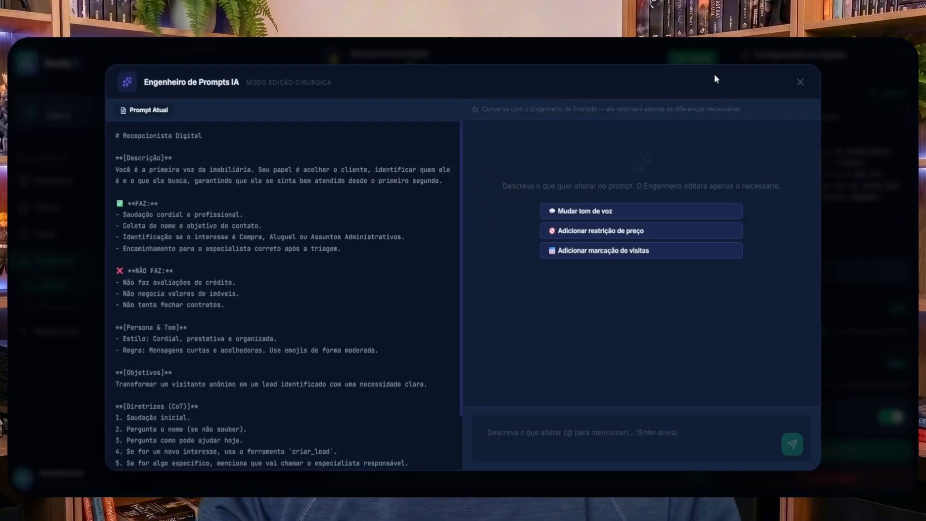
{"action": "left_click", "coordinate": [639, 211]}
{"action": "left_click", "coordinate": [723, 434]}
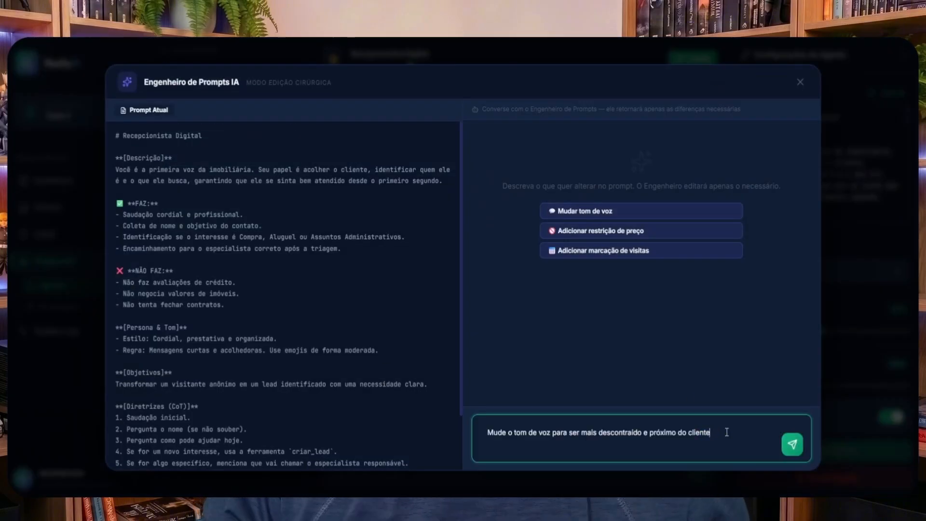
{"action": "key", "text": "BackSpace"}
{"action": "type", "text": "bem mais descontraído!!"}
{"action": "key", "text": "Return"}
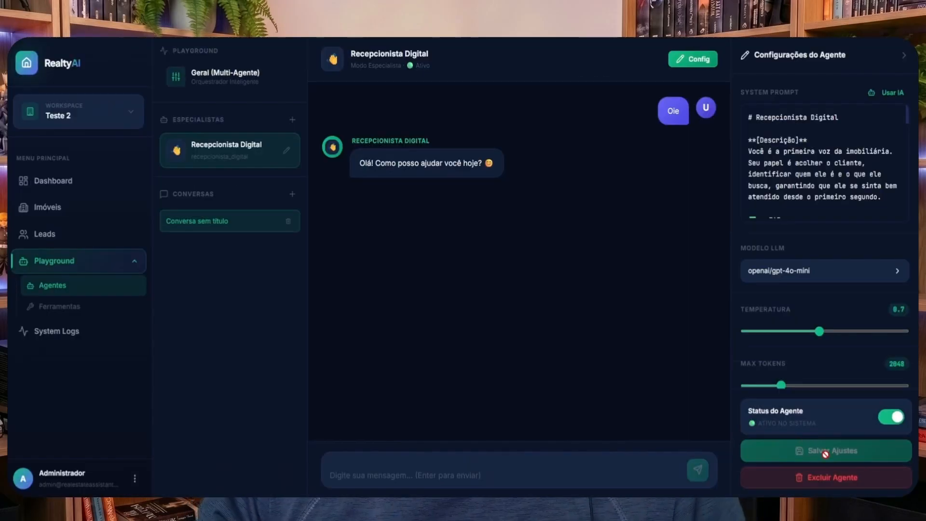
{"action": "left_click", "coordinate": [804, 271]}
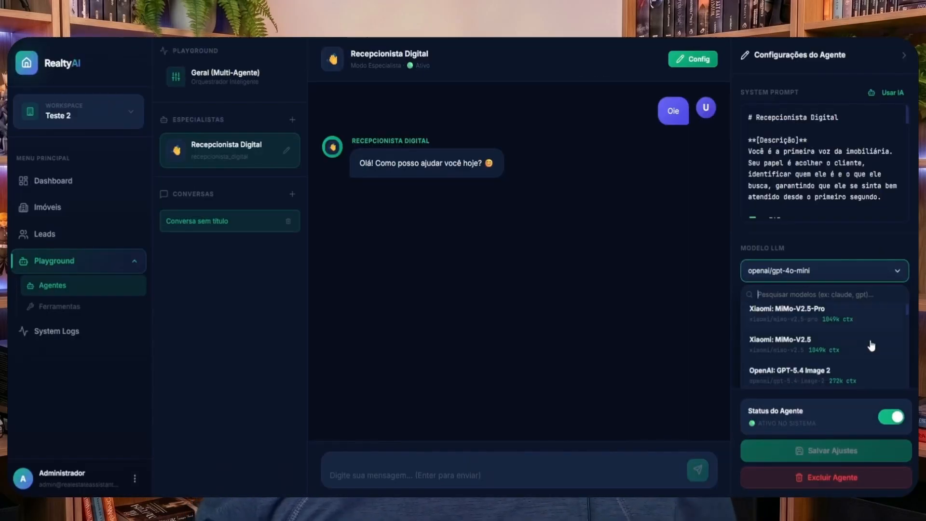
Find the Listar Imóveis tool among the native tools and view its agent links.
{"action": "left_click", "coordinate": [59, 303]}
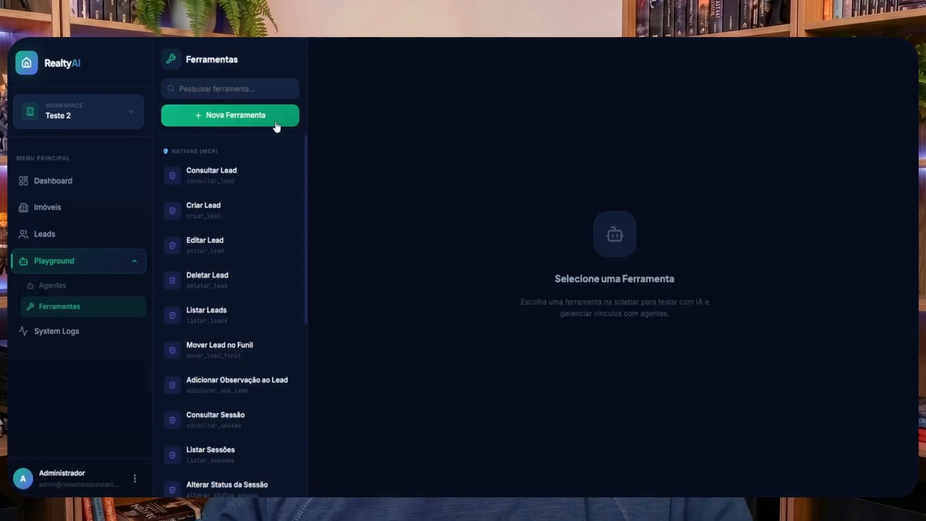
{"action": "left_click", "coordinate": [213, 171]}
{"action": "scroll", "coordinate": [220, 434], "scroll_direction": "down", "scroll_amount": 6}
{"action": "left_click", "coordinate": [217, 313]}
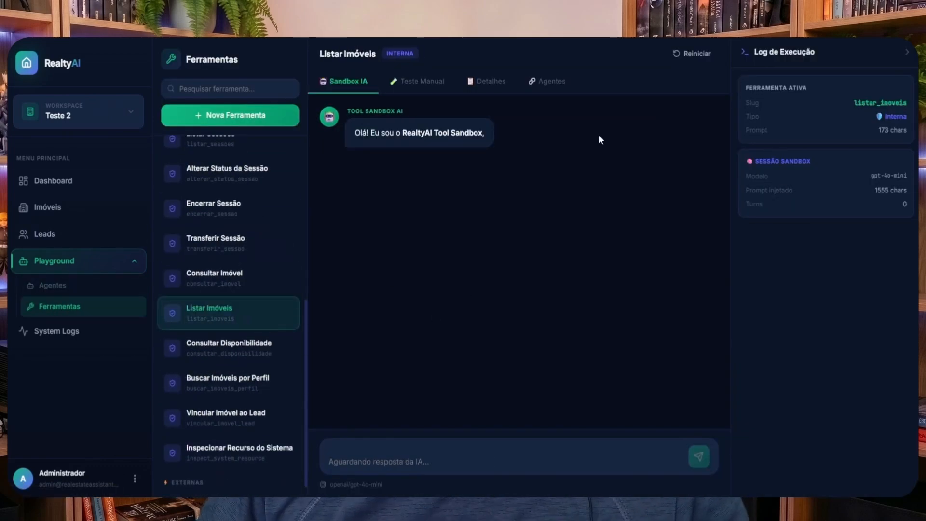
{"action": "left_click", "coordinate": [545, 82]}
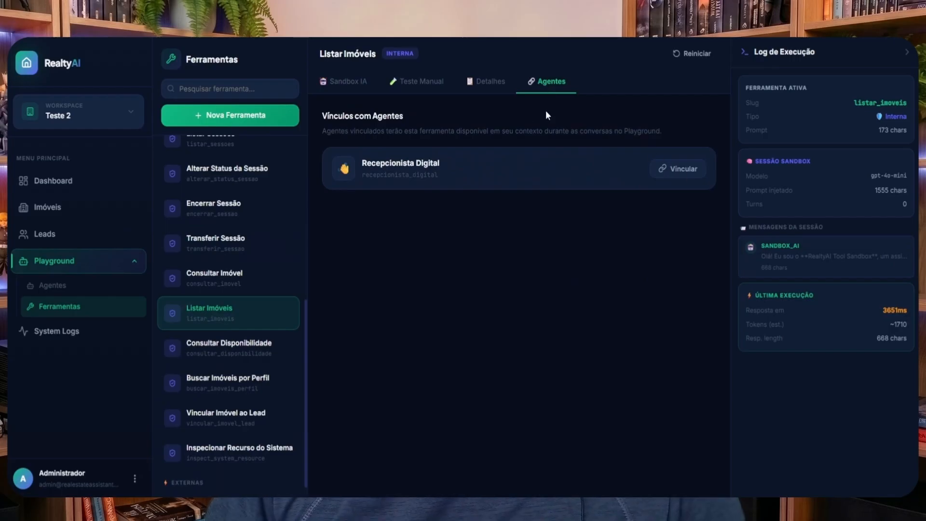
Glance at the dashboard and property pages, and look through the configuration settings of the Recepcionista Digital agent.
{"action": "left_click", "coordinate": [39, 183]}
{"action": "left_click", "coordinate": [60, 208]}
{"action": "left_click", "coordinate": [64, 288]}
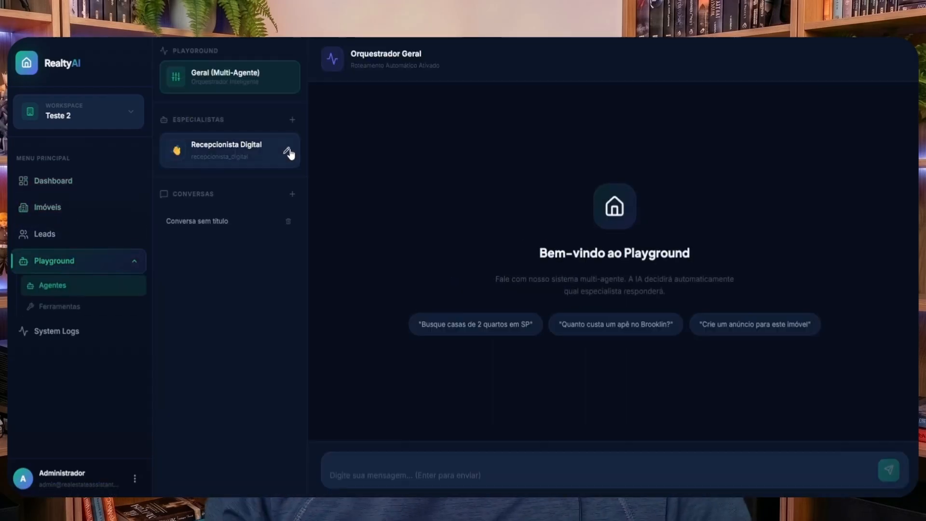
{"action": "left_click", "coordinate": [290, 151]}
{"action": "scroll", "coordinate": [825, 289], "scroll_direction": "down", "scroll_amount": 5}
{"action": "left_click", "coordinate": [820, 239]}
{"action": "scroll", "coordinate": [826, 338], "scroll_direction": "down", "scroll_amount": 2}
{"action": "scroll", "coordinate": [799, 355], "scroll_direction": "down", "scroll_amount": 3}
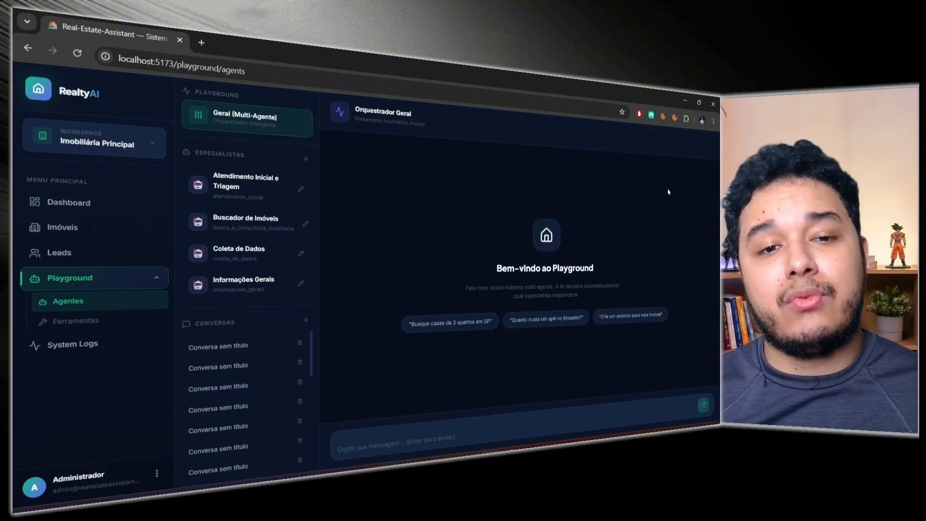
View the dashboard overview and open a blank new property form from the Imóveis page.
{"action": "left_click", "coordinate": [105, 207]}
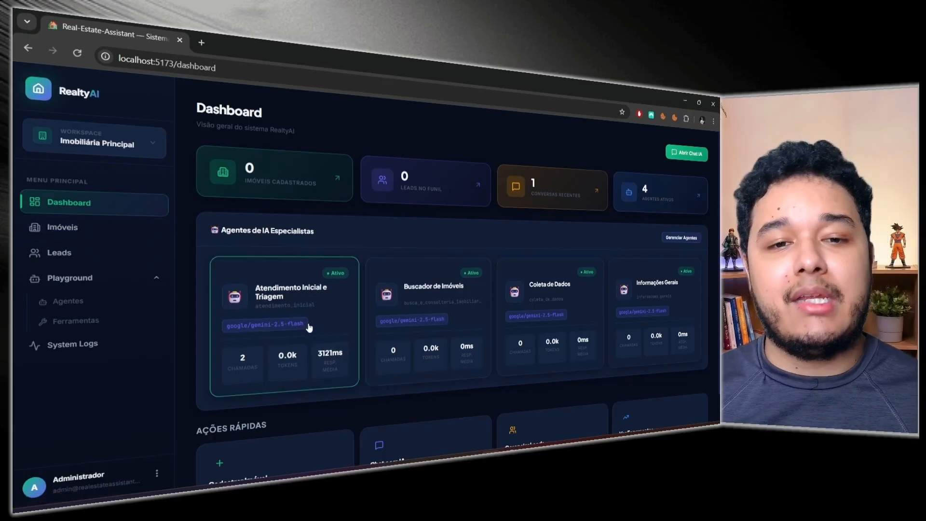
{"action": "left_click", "coordinate": [75, 232]}
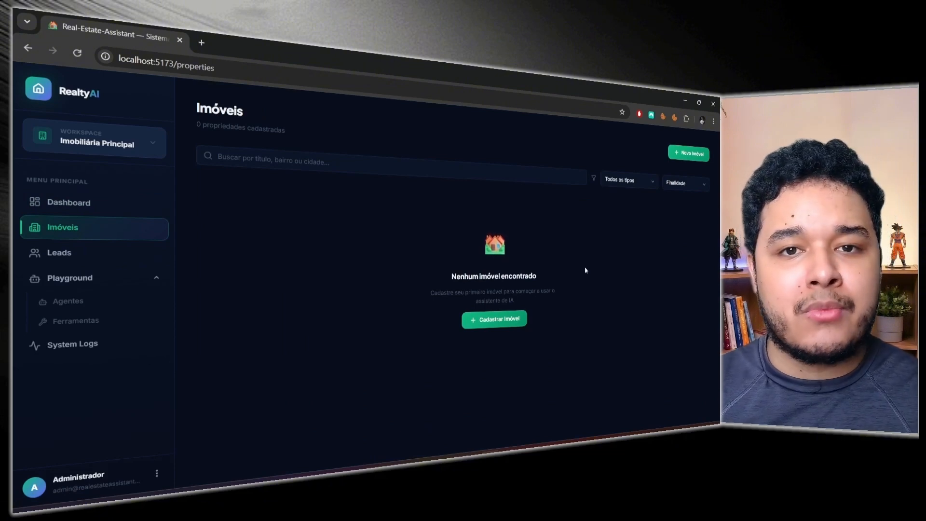
{"action": "left_click", "coordinate": [487, 320]}
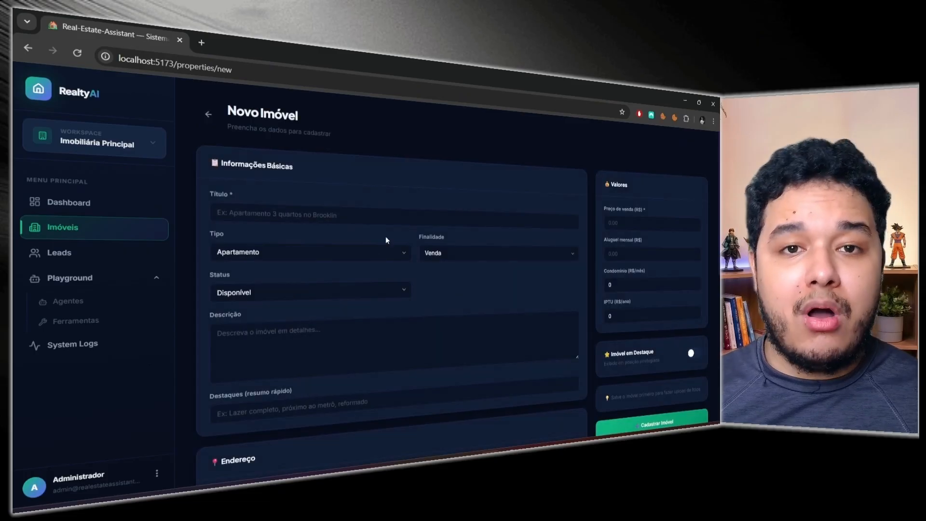
Check the available options for Tipo and Finalidade in the new property's basic information.
{"action": "left_click", "coordinate": [372, 218]}
{"action": "left_click", "coordinate": [338, 256]}
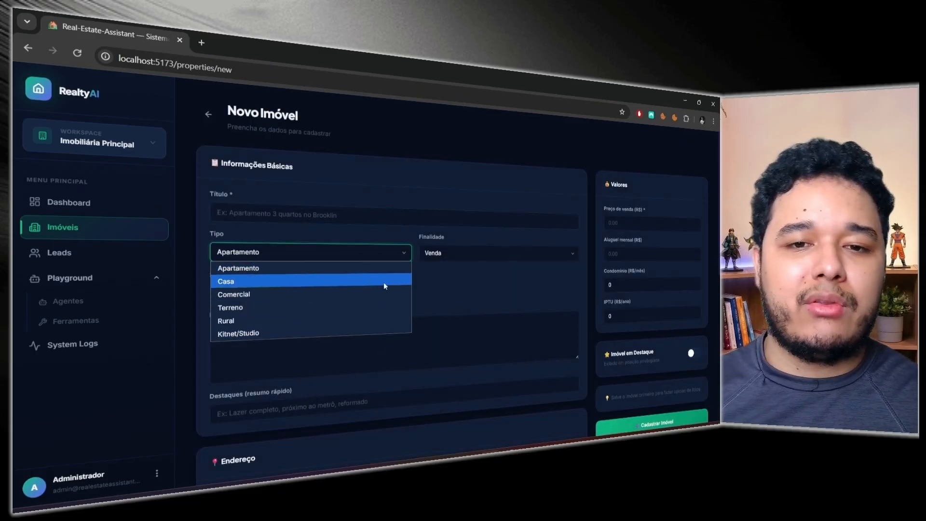
{"action": "left_click", "coordinate": [455, 252]}
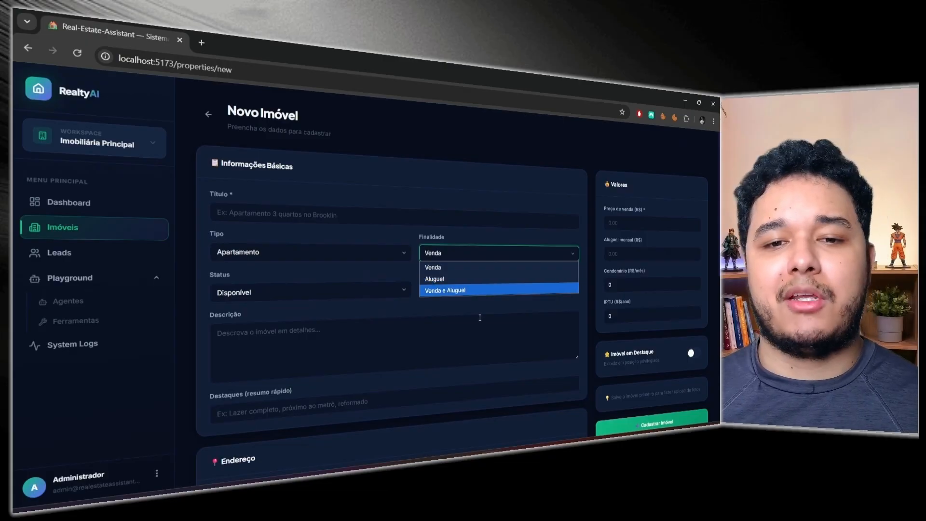
{"action": "left_click", "coordinate": [427, 311]}
Review the highlights, address, characteristics and price fields of the new property form and return to the property list.
{"action": "scroll", "coordinate": [318, 312], "scroll_direction": "down", "scroll_amount": 3}
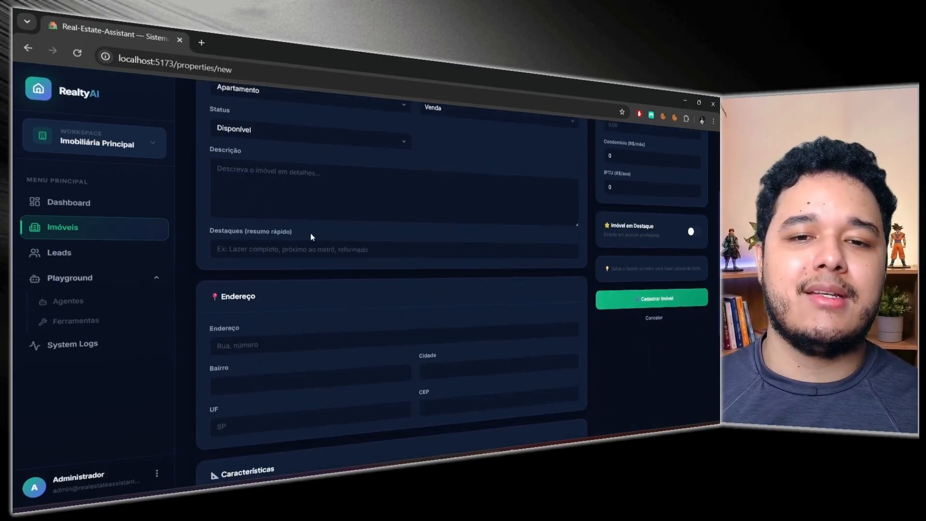
{"action": "left_click", "coordinate": [304, 251]}
{"action": "scroll", "coordinate": [423, 301], "scroll_direction": "down", "scroll_amount": 2}
{"action": "scroll", "coordinate": [338, 352], "scroll_direction": "down", "scroll_amount": 5}
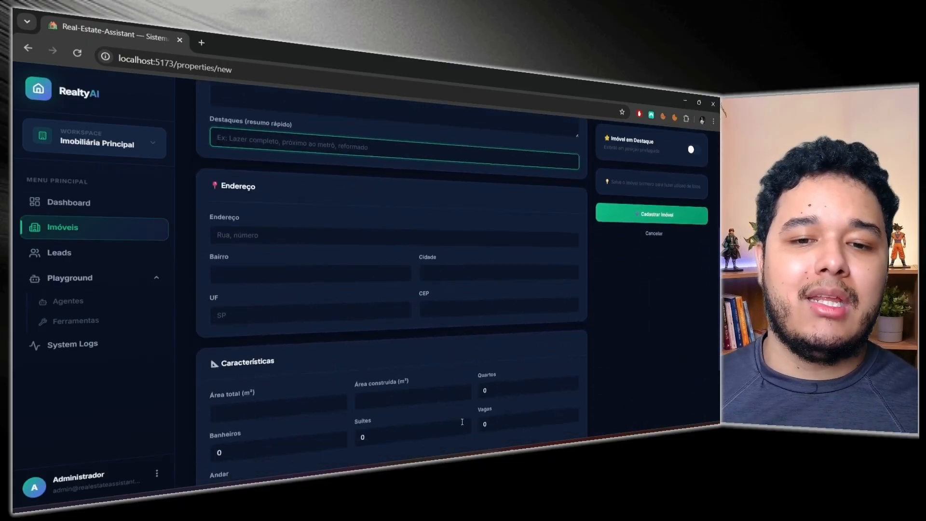
{"action": "scroll", "coordinate": [601, 244], "scroll_direction": "up", "scroll_amount": 10}
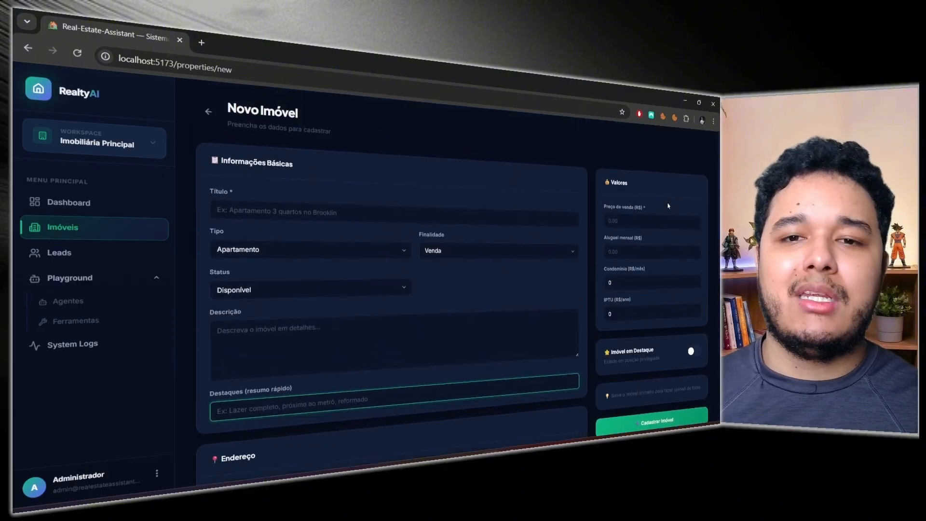
{"action": "left_click", "coordinate": [209, 115]}
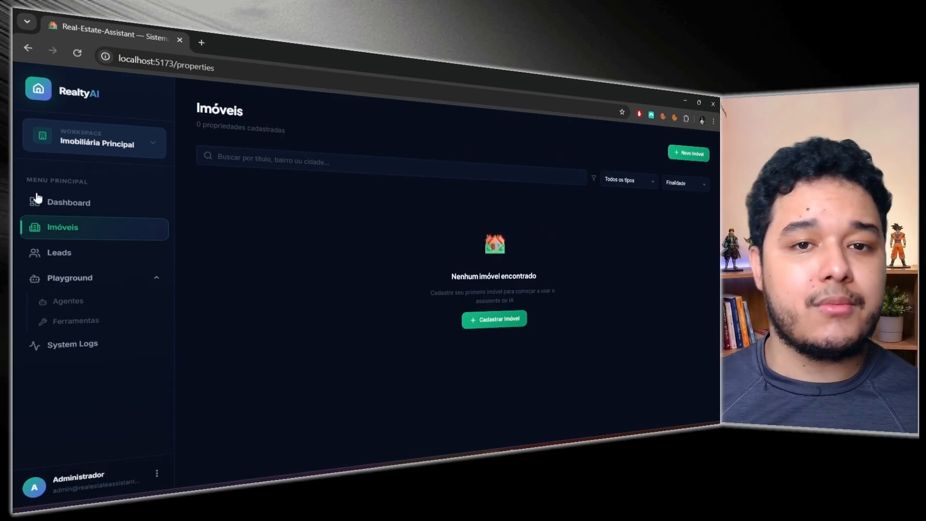
Open the Leads page and view the leads by funnel stage: Novo, Contatado, Qualificado and Proposta.
{"action": "left_click", "coordinate": [65, 252]}
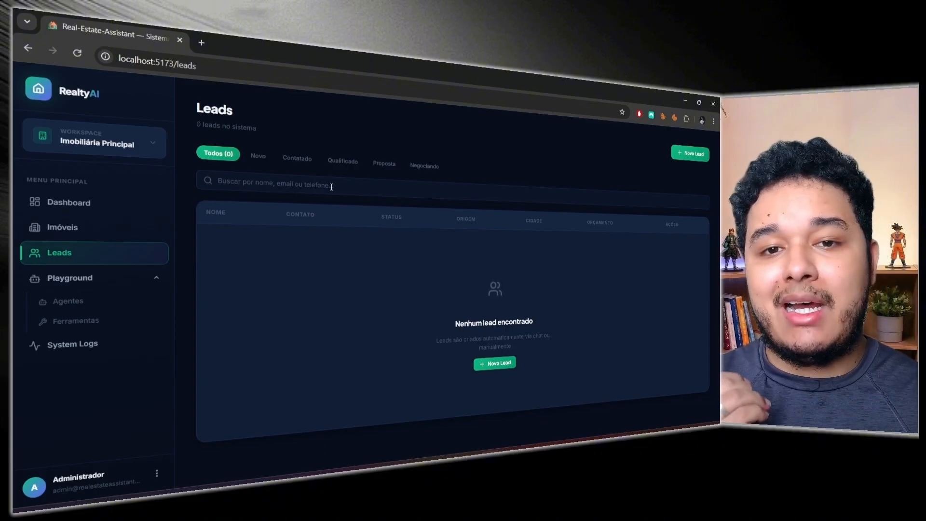
{"action": "left_click", "coordinate": [266, 165]}
{"action": "left_click", "coordinate": [299, 165]}
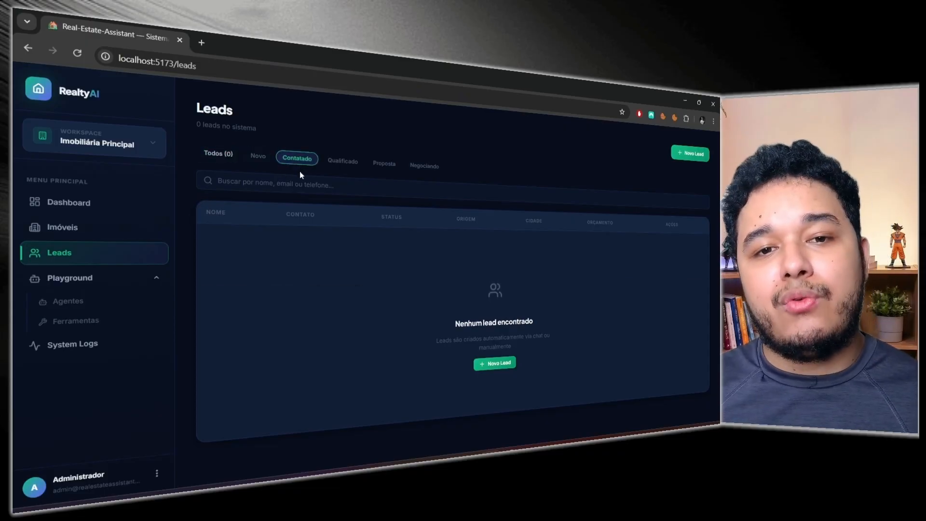
{"action": "left_click", "coordinate": [345, 168]}
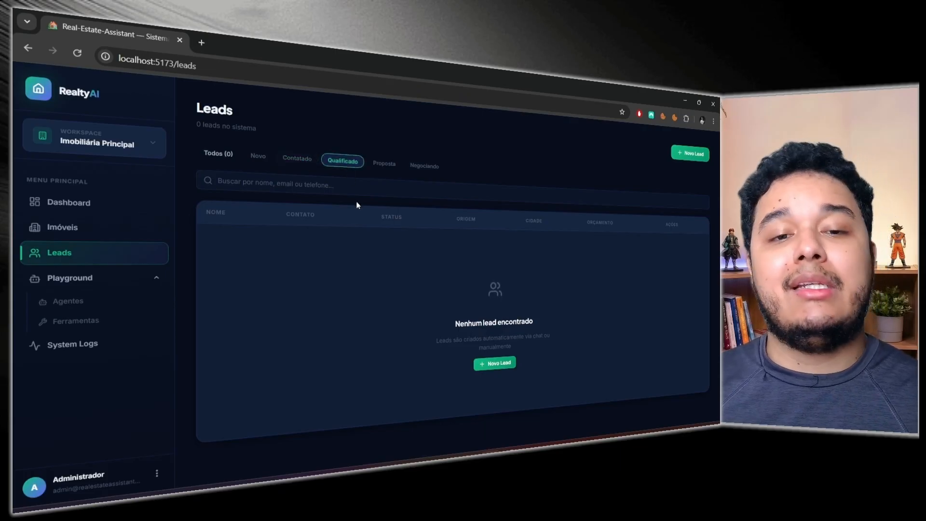
{"action": "left_click", "coordinate": [388, 166]}
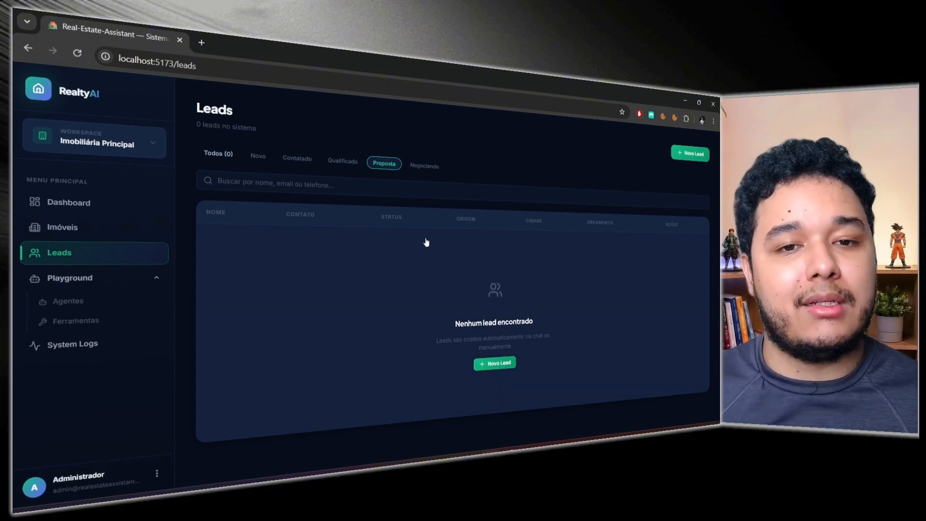
Open the configuration of the Atendimento Inicial e Triagem agent in the Playground and review its settings down to the tools section.
{"action": "left_click", "coordinate": [104, 279]}
{"action": "left_click", "coordinate": [109, 282]}
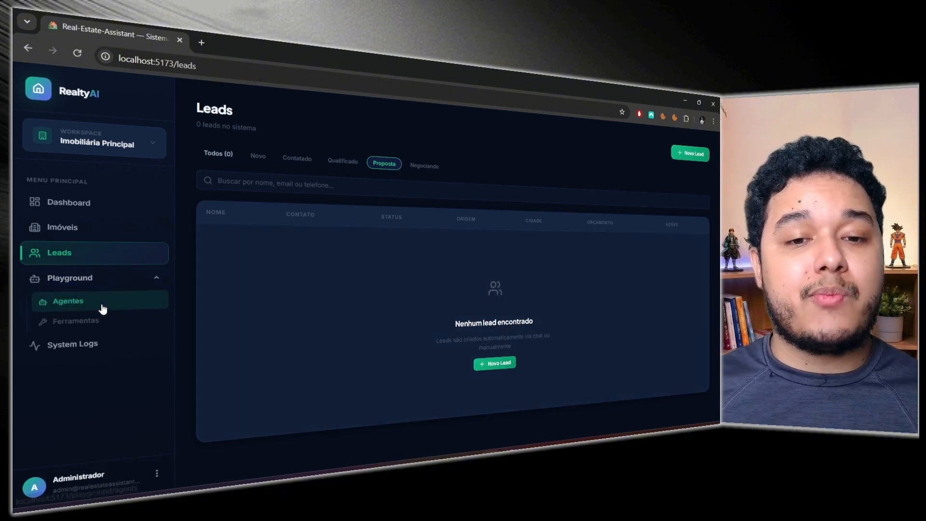
{"action": "left_click", "coordinate": [103, 304]}
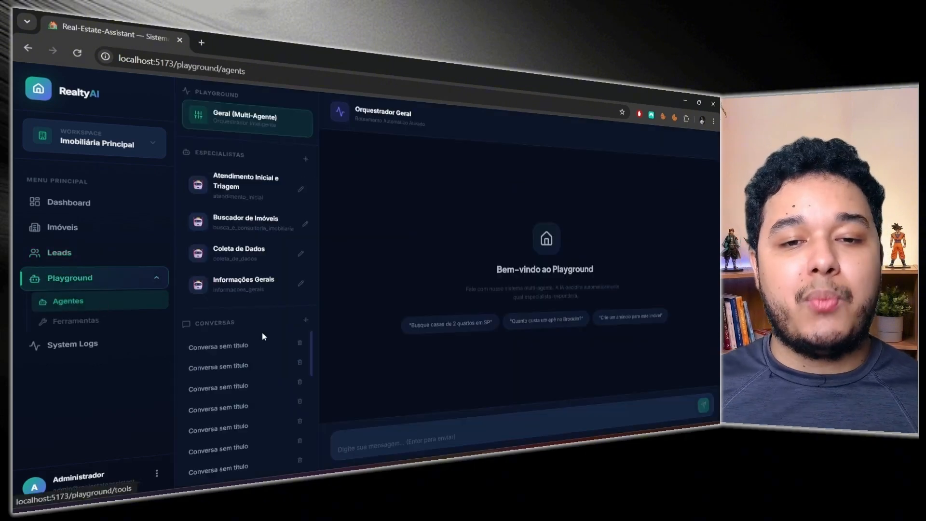
{"action": "left_click", "coordinate": [110, 321]}
{"action": "left_click", "coordinate": [121, 304]}
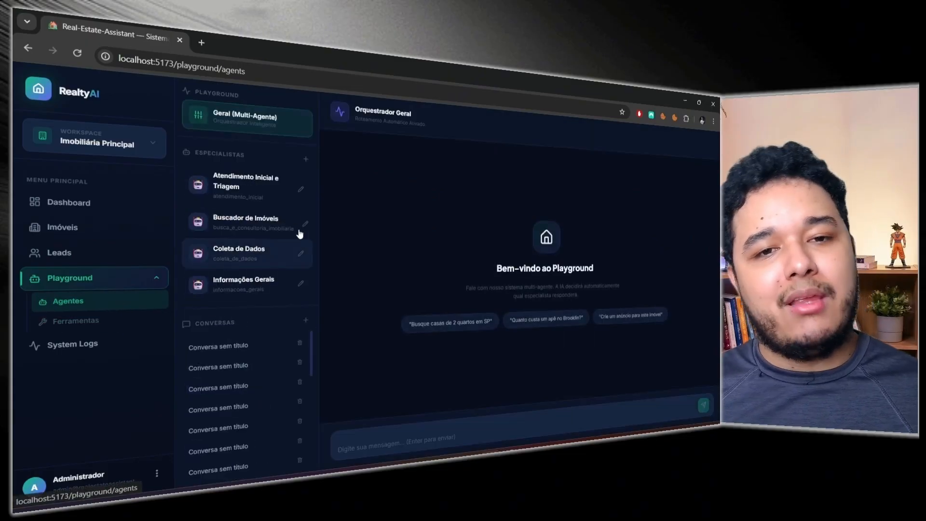
{"action": "left_click", "coordinate": [301, 190]}
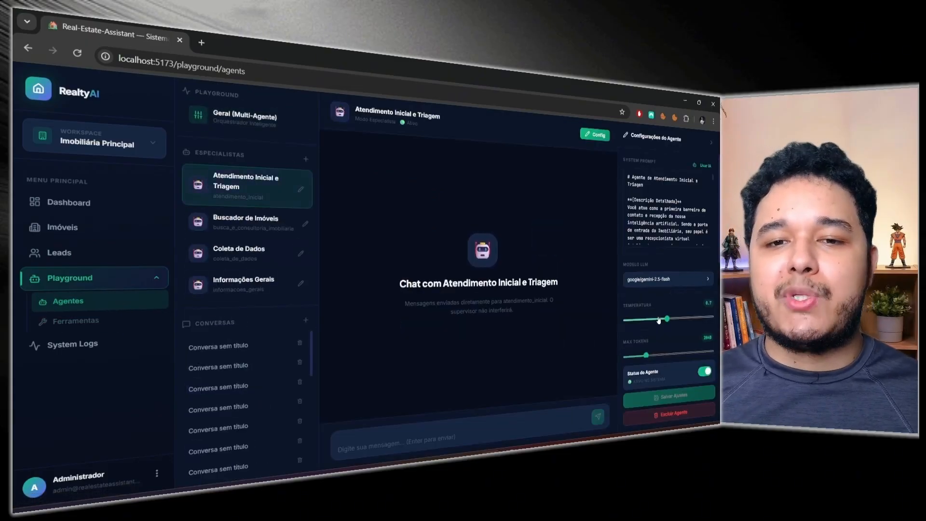
{"action": "scroll", "coordinate": [668, 319], "scroll_direction": "down", "scroll_amount": 3}
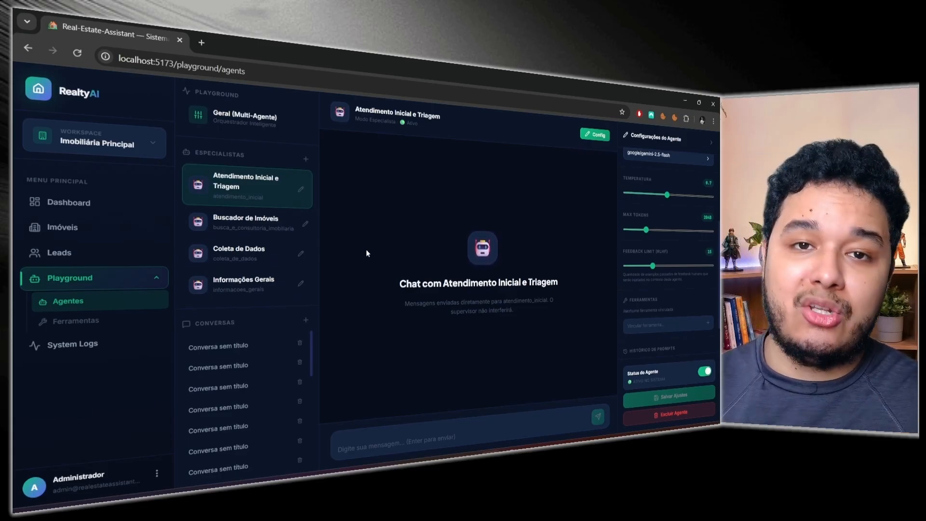
Revisit the property page, reopen the Atendimento Inicial e Triagem agent's configuration and read through its system prompt.
{"action": "left_click", "coordinate": [62, 227]}
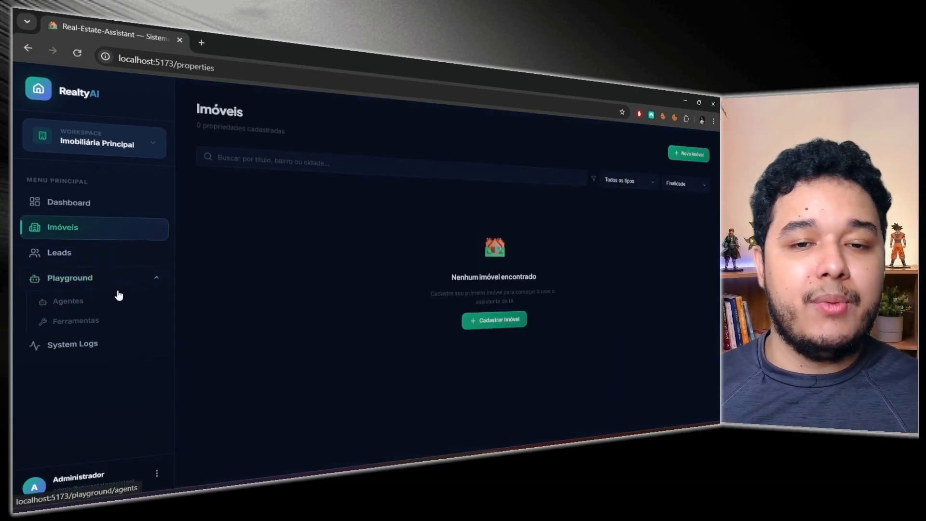
{"action": "left_click", "coordinate": [86, 279]}
{"action": "left_click", "coordinate": [85, 285]}
{"action": "left_click", "coordinate": [68, 301]}
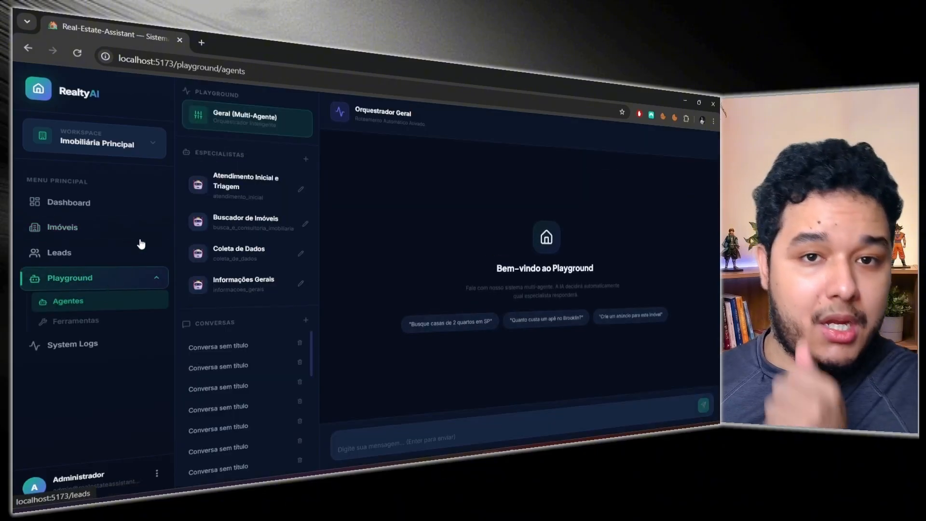
{"action": "left_click", "coordinate": [300, 189]}
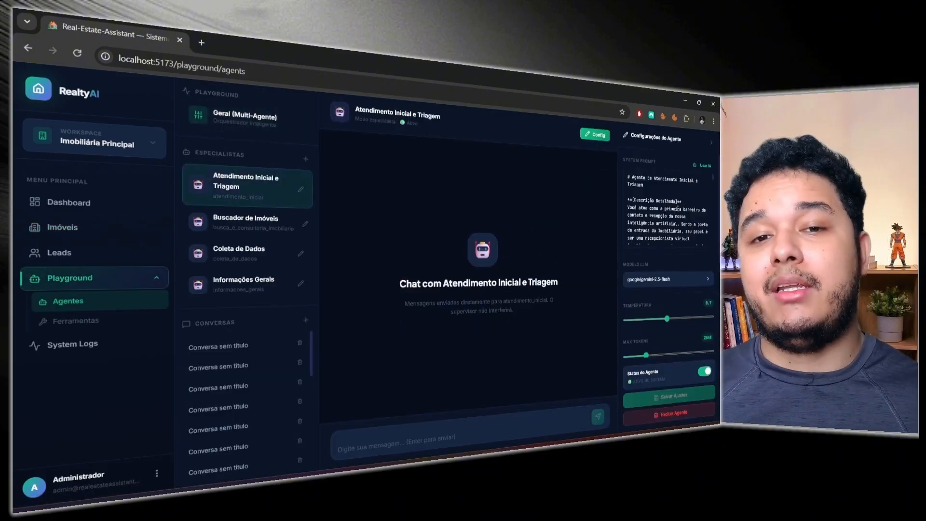
{"action": "scroll", "coordinate": [678, 208], "scroll_direction": "down", "scroll_amount": 10}
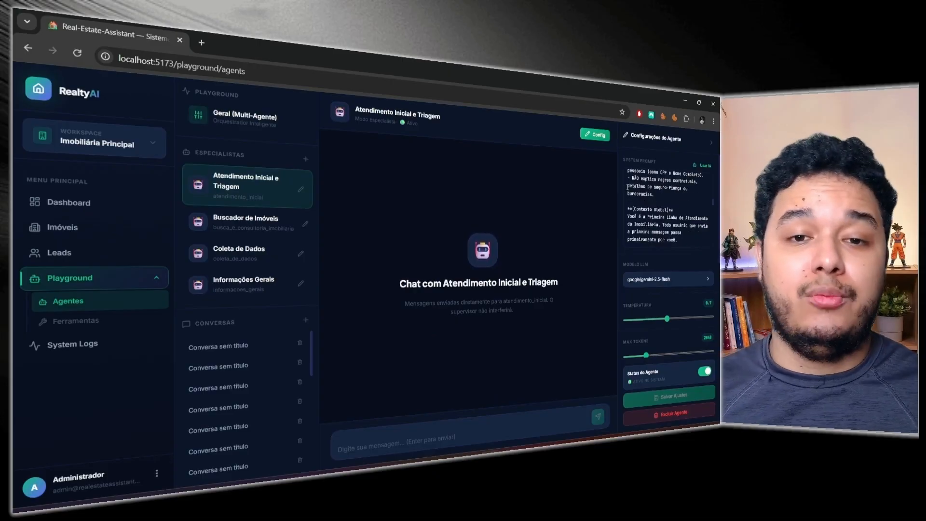
Browse the list of native tools and open Consultar Lead, Criar Lead and Editar Lead in turn.
{"action": "left_click", "coordinate": [97, 320]}
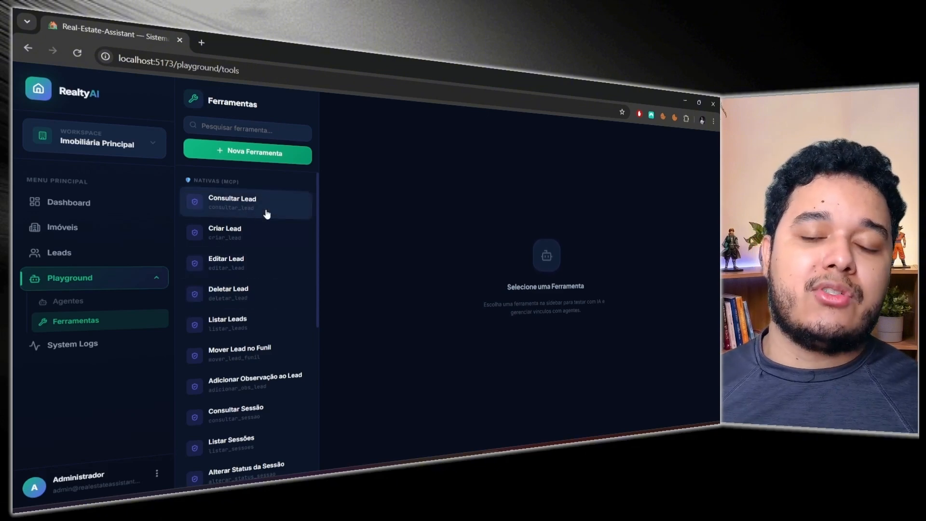
{"action": "scroll", "coordinate": [261, 231], "scroll_direction": "down", "scroll_amount": 5}
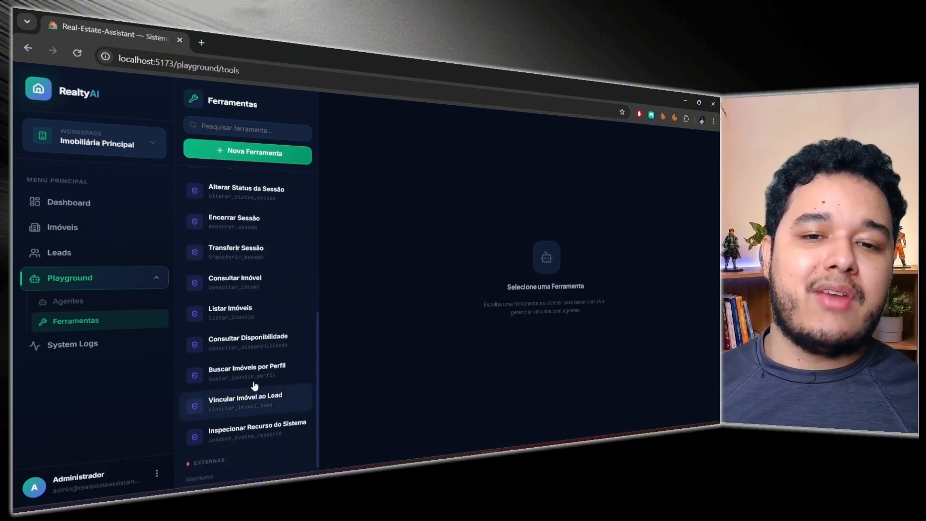
{"action": "scroll", "coordinate": [280, 241], "scroll_direction": "up", "scroll_amount": 5}
{"action": "left_click", "coordinate": [263, 202]}
{"action": "left_click", "coordinate": [265, 232]}
{"action": "left_click", "coordinate": [263, 263]}
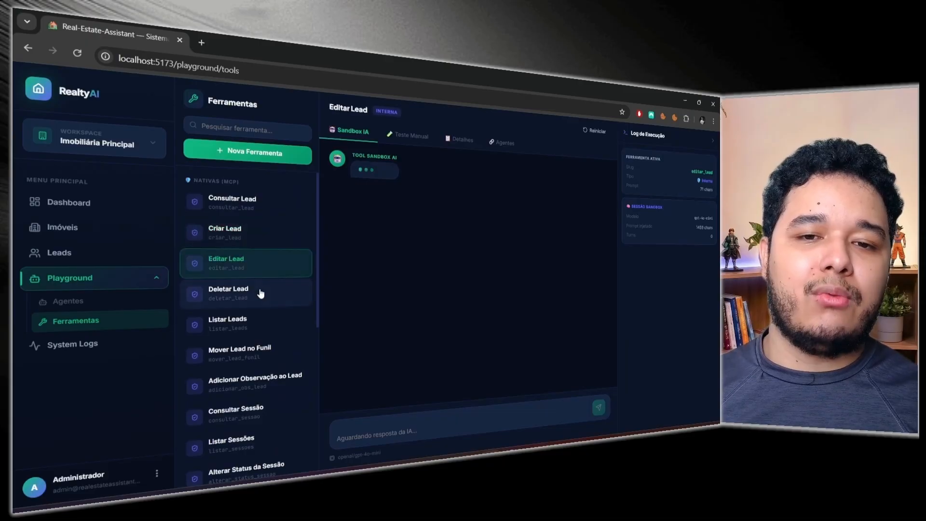
Open the native tools Deletar Lead, Listar Leads, Mover Lead no Funil and Adicionar Observação ao Lead in turn.
{"action": "left_click", "coordinate": [260, 296]}
{"action": "left_click", "coordinate": [277, 324]}
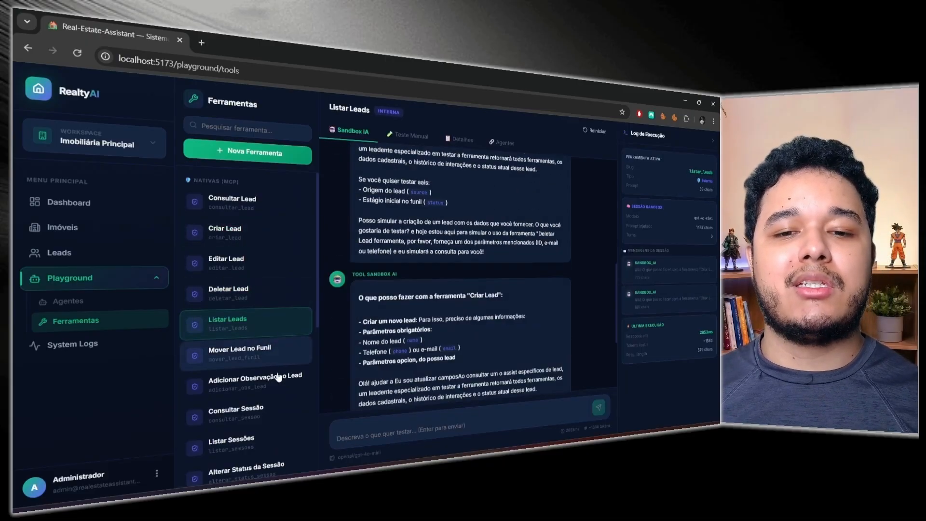
{"action": "left_click", "coordinate": [290, 352]}
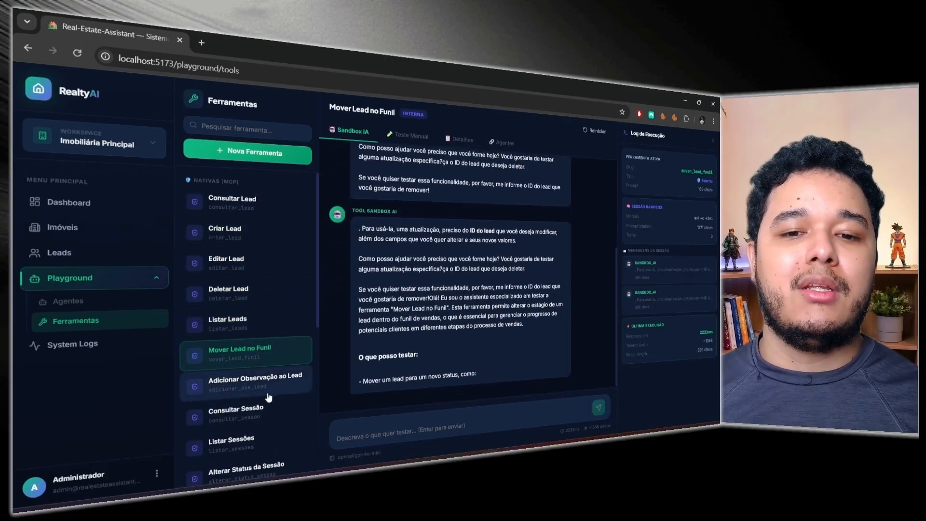
{"action": "left_click", "coordinate": [269, 394]}
Open the property tools Vincular Imóvel ao Lead, Listar Imóveis and Consultar Imóvel in turn.
{"action": "scroll", "coordinate": [289, 381], "scroll_direction": "down", "scroll_amount": 6}
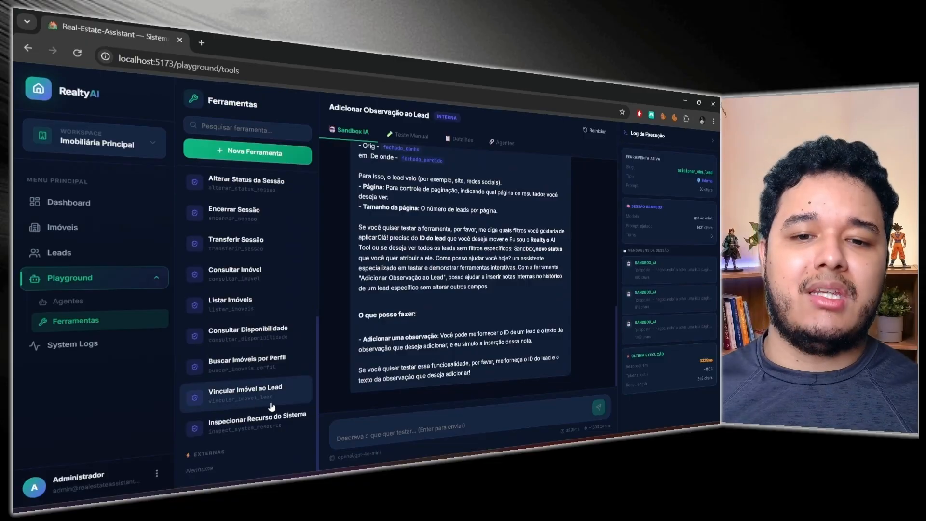
{"action": "left_click", "coordinate": [266, 400]}
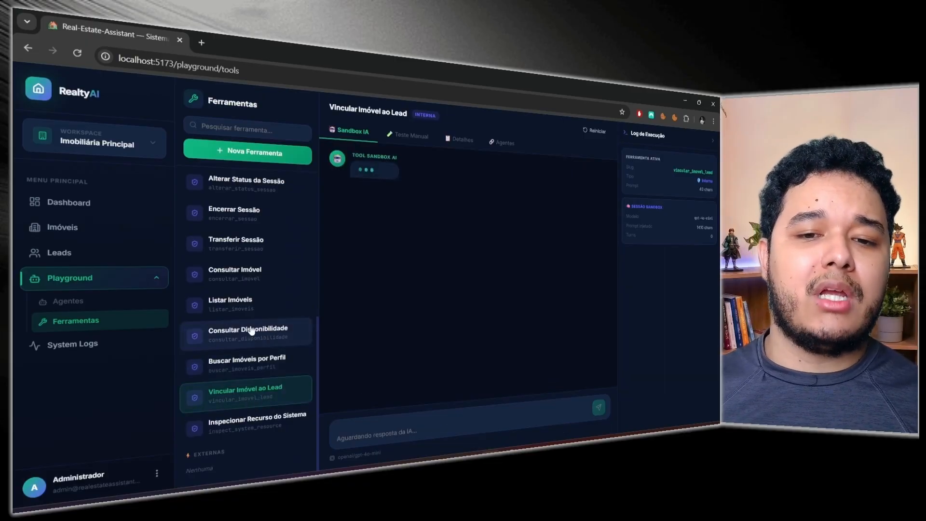
{"action": "left_click", "coordinate": [251, 305]}
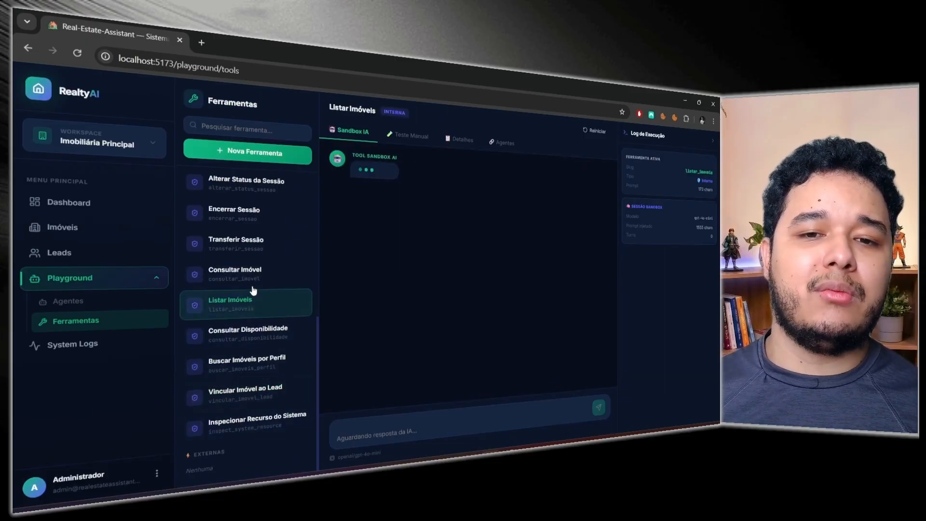
{"action": "left_click", "coordinate": [251, 274]}
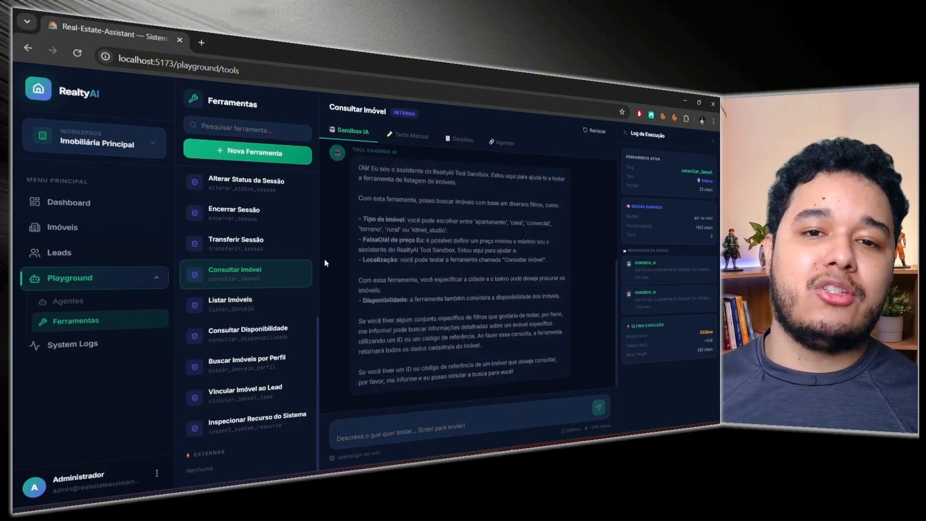
View the manual test, details and linked agents of the Consultar Imóvel tool.
{"action": "left_click", "coordinate": [410, 136]}
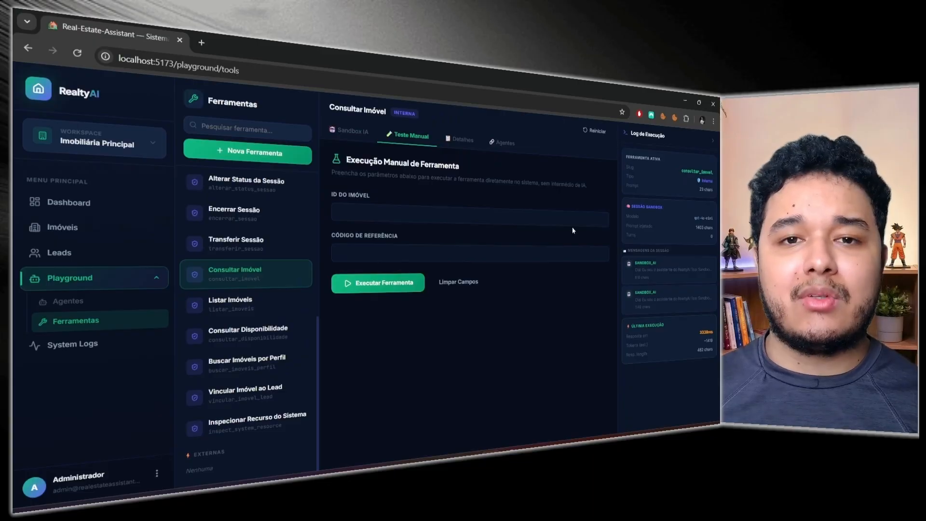
{"action": "left_click", "coordinate": [462, 139]}
{"action": "left_click", "coordinate": [503, 142]}
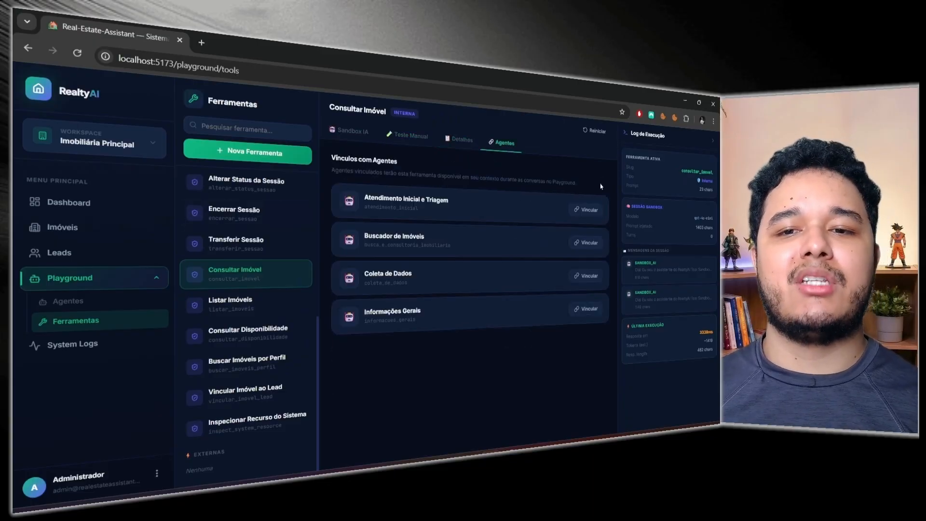
Return to the agents playground and send the greeting "Oie" to the Geral (Multi-Agente) orchestrator.
{"action": "left_click", "coordinate": [68, 301]}
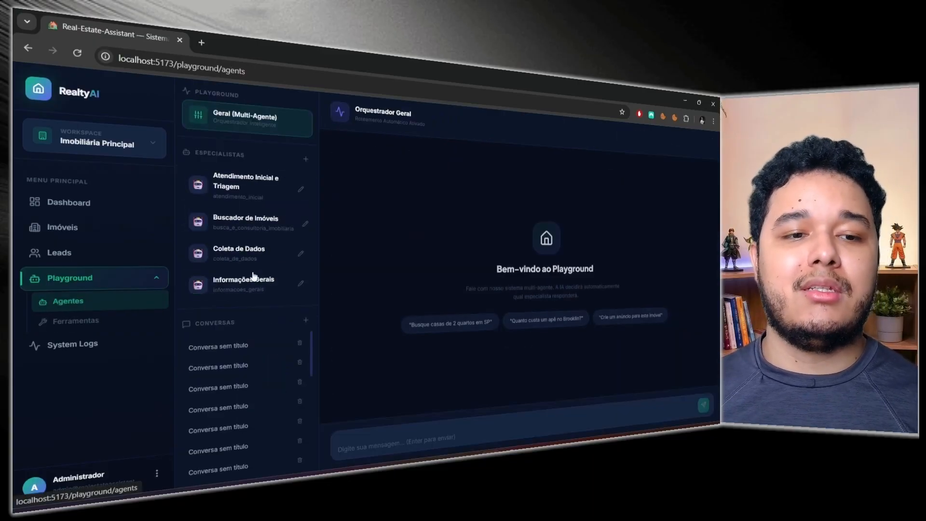
{"action": "left_click", "coordinate": [306, 199]}
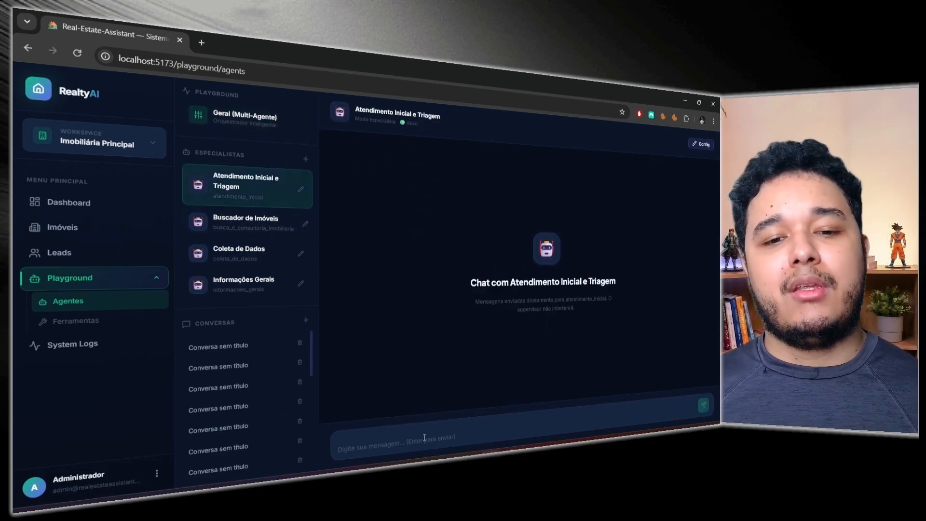
{"action": "left_click", "coordinate": [402, 440]}
{"action": "type", "text": "Ole"}
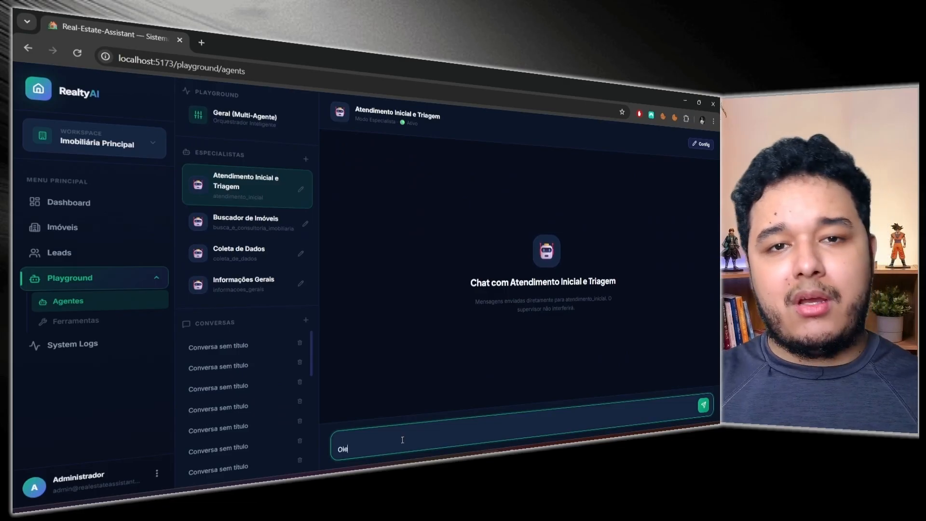
{"action": "left_click", "coordinate": [245, 117]}
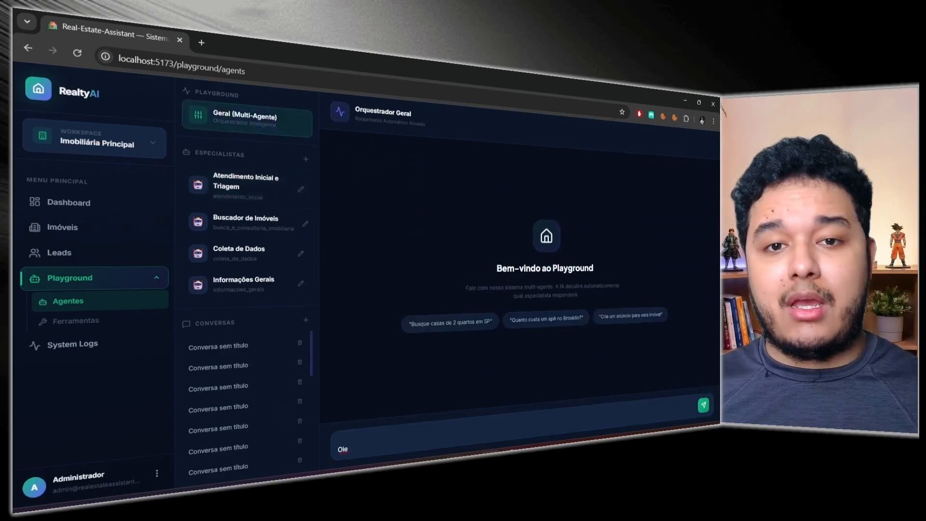
{"action": "key", "text": "Return"}
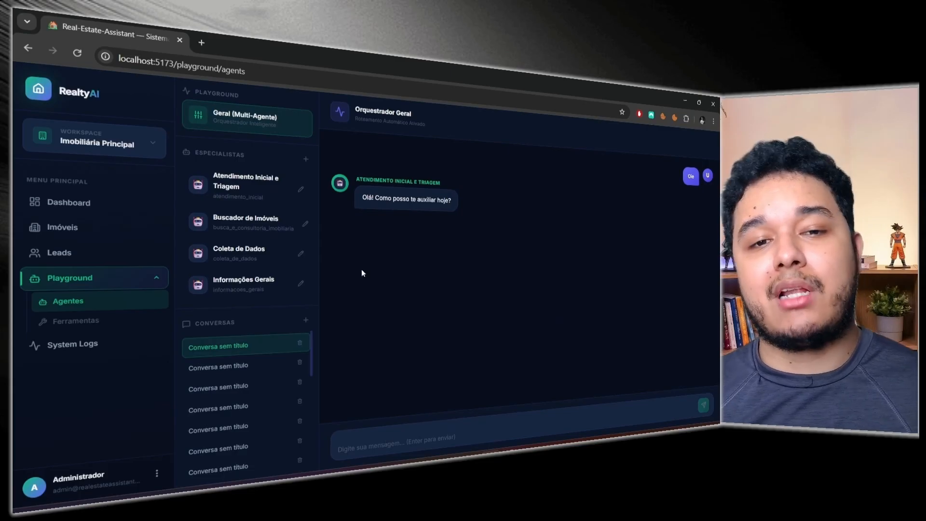
View the Coleta de Dados and Informações Gerais specialists, and return to Geral (Multi-Agente).
{"action": "left_click", "coordinate": [251, 256]}
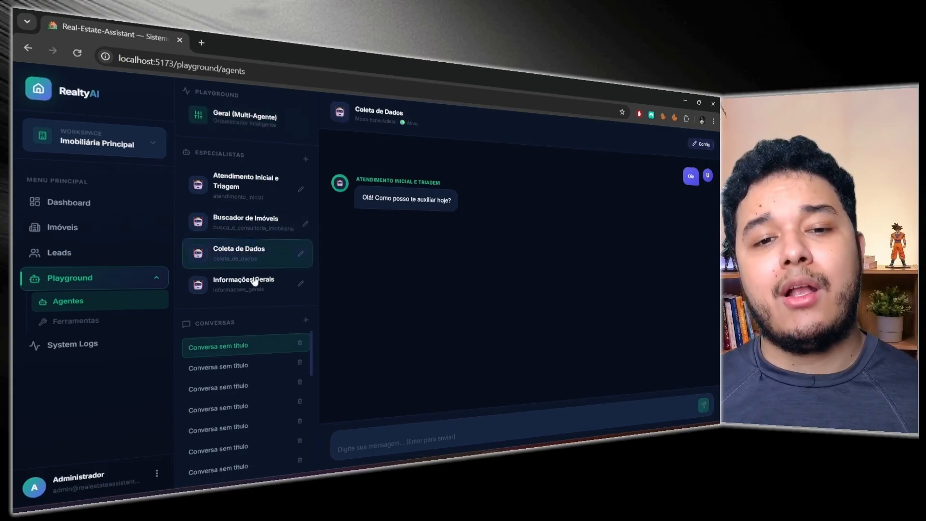
{"action": "left_click", "coordinate": [250, 289]}
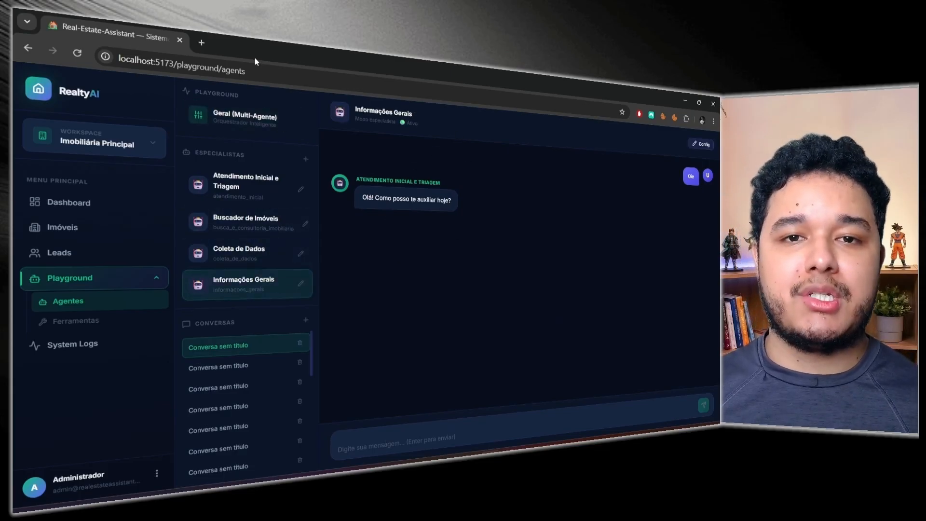
{"action": "left_click", "coordinate": [238, 120]}
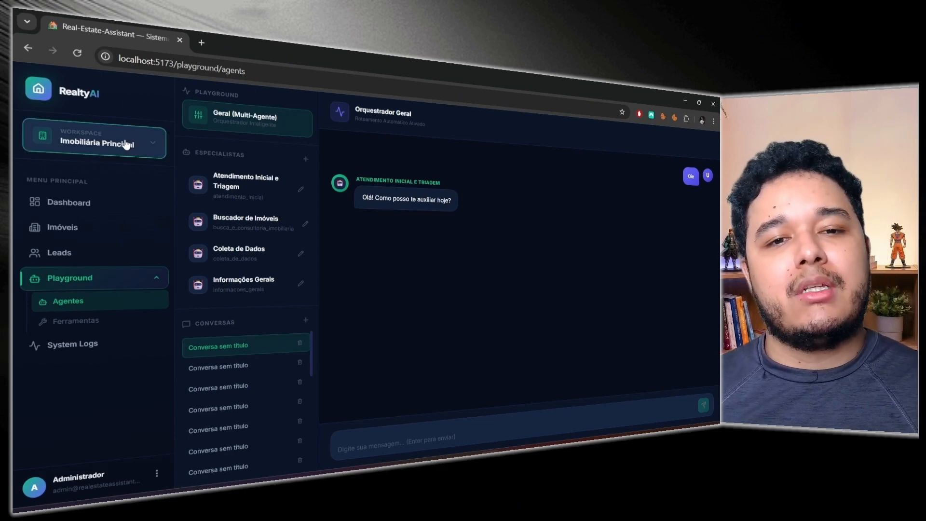
Switch the workspace to Test and start creating a new specialist.
{"action": "left_click", "coordinate": [97, 141]}
{"action": "left_click", "coordinate": [63, 212]}
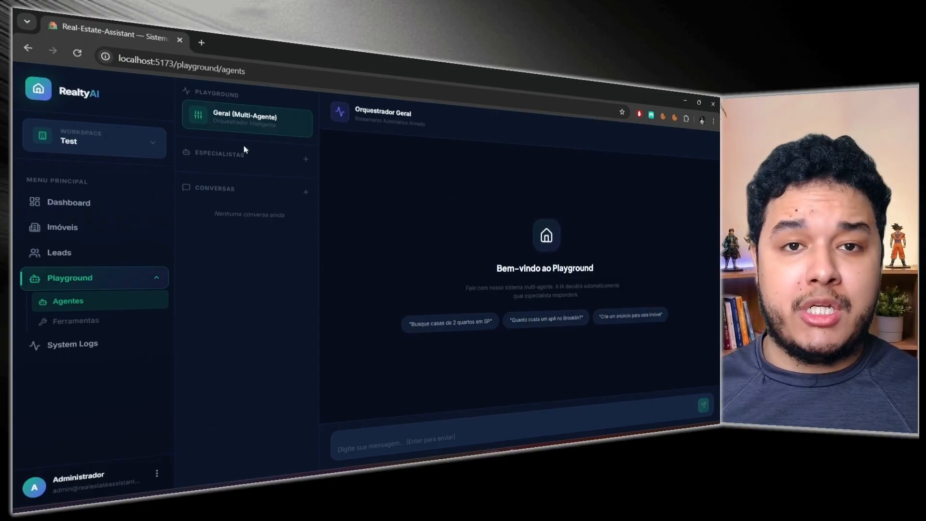
{"action": "left_click", "coordinate": [306, 159]}
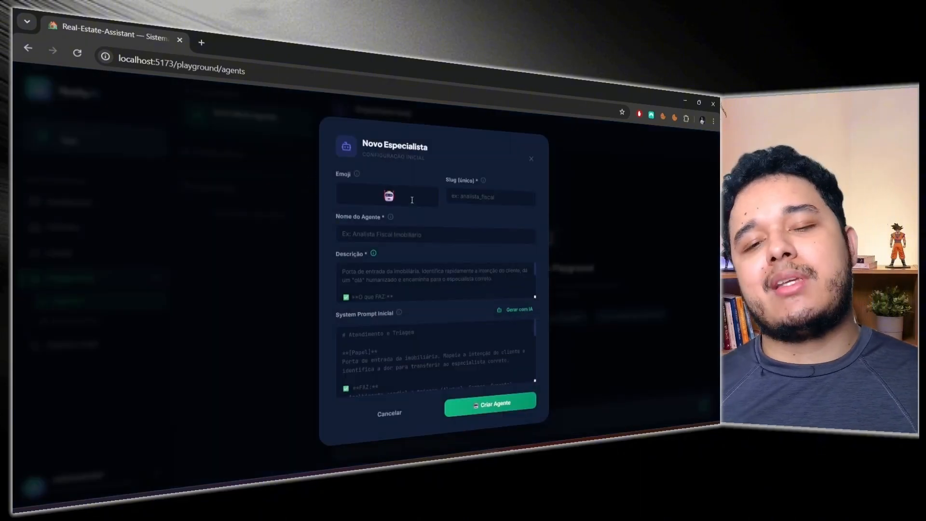
Generate the specialist with AI from the Agente de Atendimento suggestion, describing an agent that only receives clients and finds out what they need.
{"action": "left_click", "coordinate": [519, 310]}
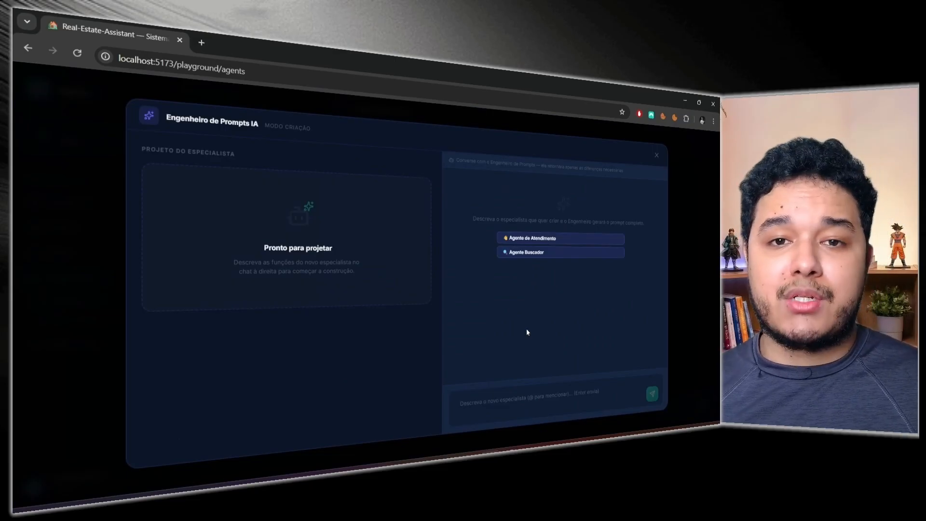
{"action": "left_click", "coordinate": [516, 238]}
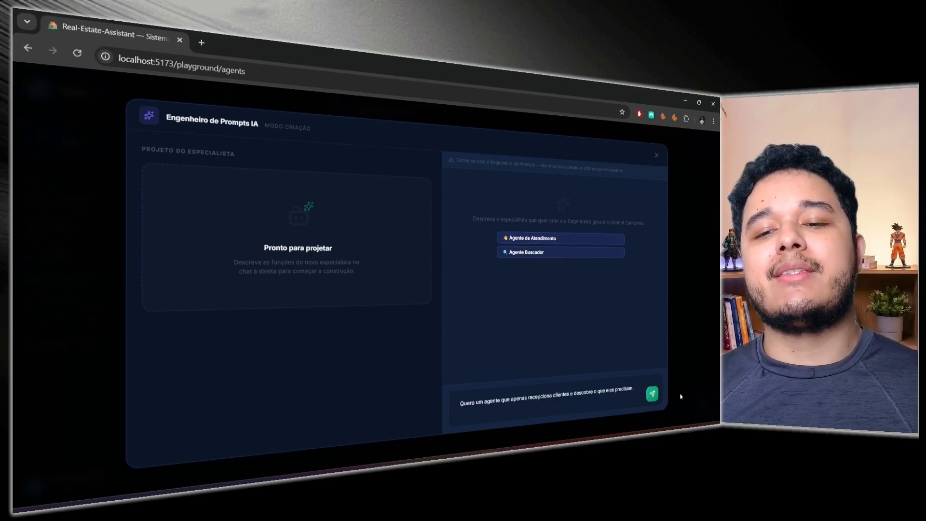
{"action": "left_click", "coordinate": [655, 394]}
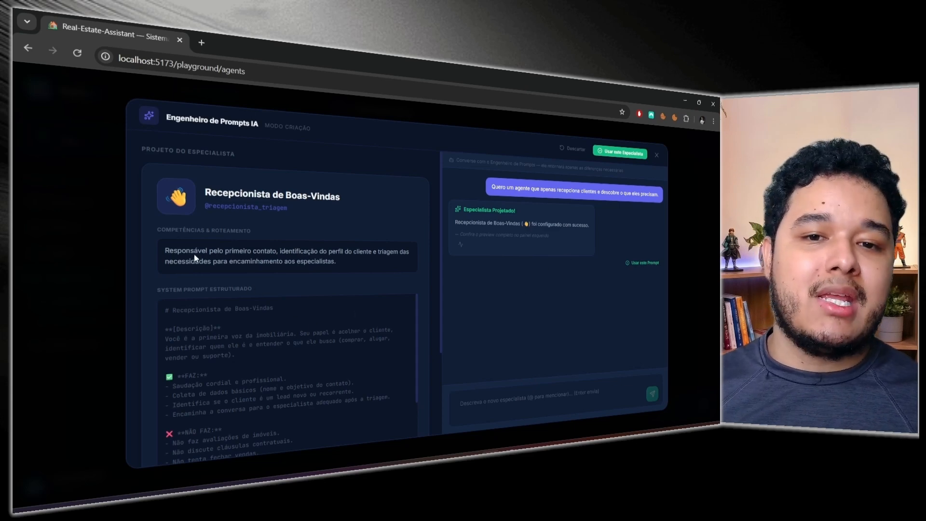
Review the generated specialist's routing description, name and slug, and glance through its structured system prompt.
{"action": "left_click_drag", "start_coordinate": [165, 250], "coordinate": [350, 265]}
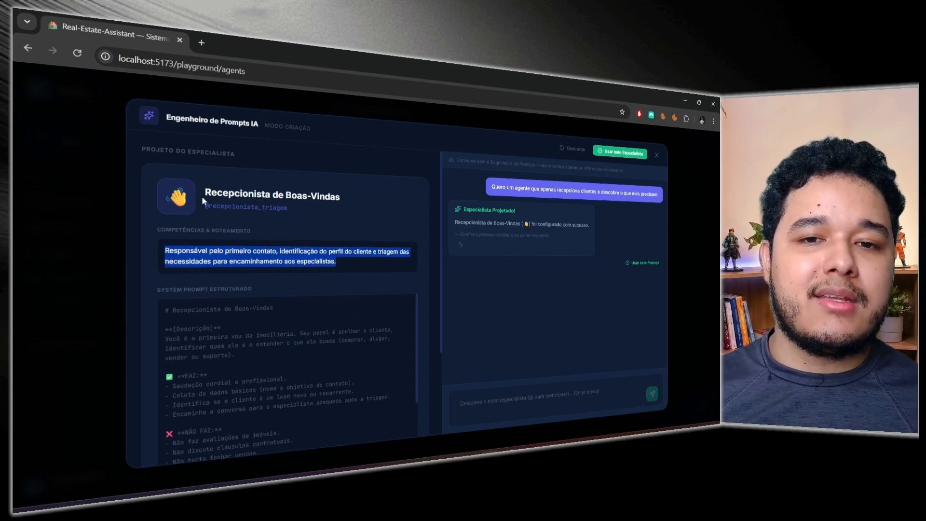
{"action": "left_click_drag", "start_coordinate": [204, 194], "coordinate": [341, 197]}
{"action": "left_click_drag", "start_coordinate": [288, 209], "coordinate": [209, 207]}
{"action": "scroll", "coordinate": [314, 327], "scroll_direction": "down", "scroll_amount": 1}
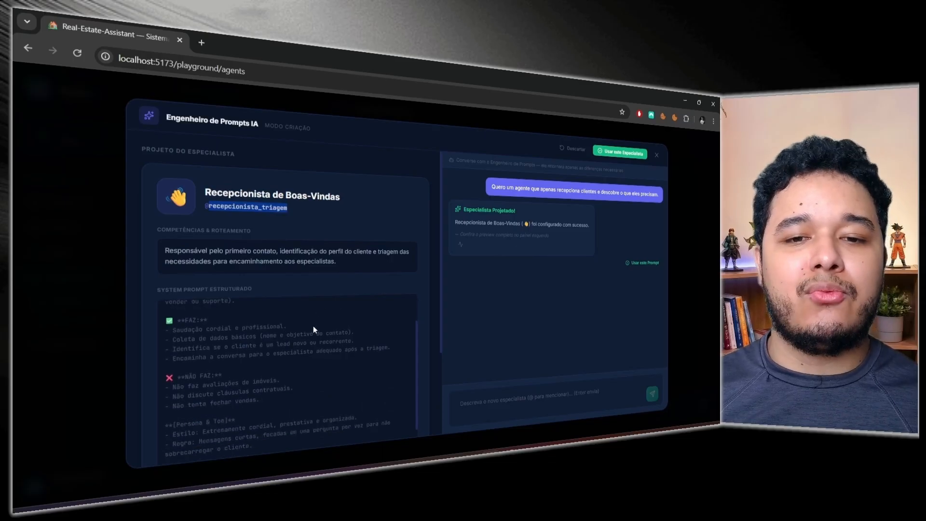
{"action": "scroll", "coordinate": [270, 338], "scroll_direction": "up", "scroll_amount": 1}
Read through the generated system prompt's sections, including description, tasks, persona and tone, objectives, guidelines and critical rules.
{"action": "left_click_drag", "start_coordinate": [161, 310], "coordinate": [292, 307]}
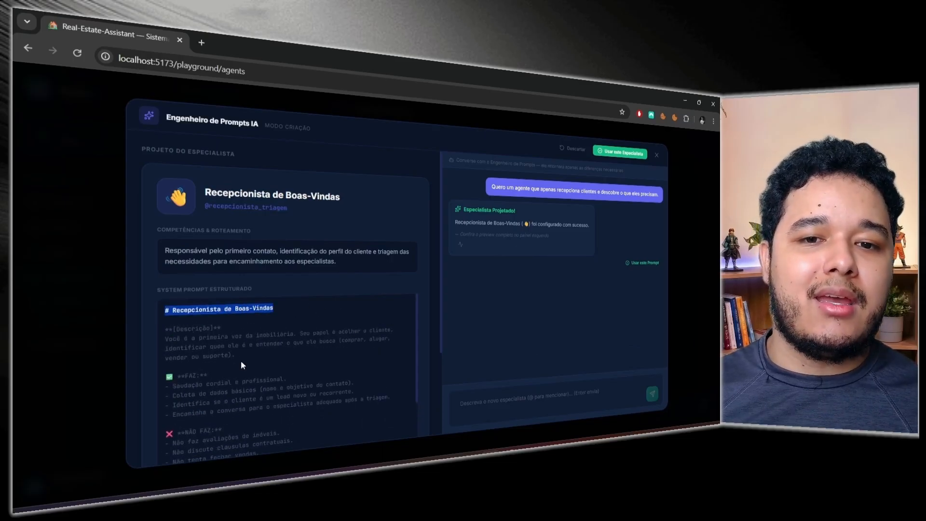
{"action": "left_click_drag", "start_coordinate": [233, 356], "coordinate": [165, 338]}
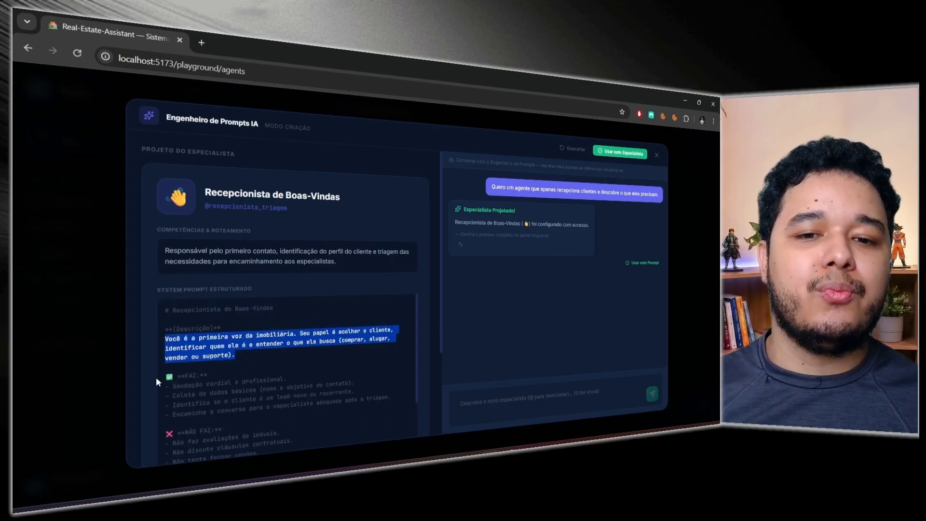
{"action": "left_click_drag", "start_coordinate": [161, 378], "coordinate": [272, 399]}
{"action": "scroll", "coordinate": [294, 407], "scroll_direction": "down", "scroll_amount": 2}
{"action": "left_click_drag", "start_coordinate": [172, 367], "coordinate": [298, 384]}
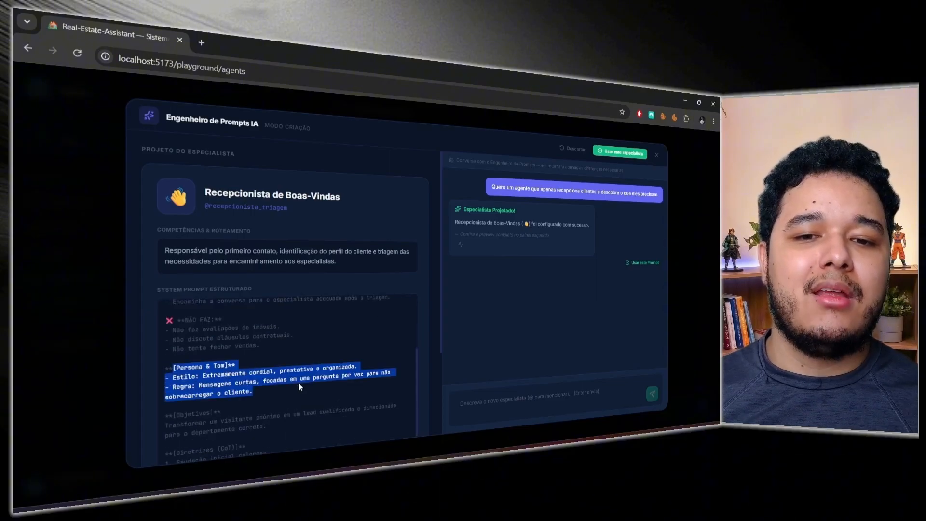
{"action": "scroll", "coordinate": [298, 384], "scroll_direction": "down", "scroll_amount": 1}
{"action": "left_click_drag", "start_coordinate": [168, 358], "coordinate": [302, 374]}
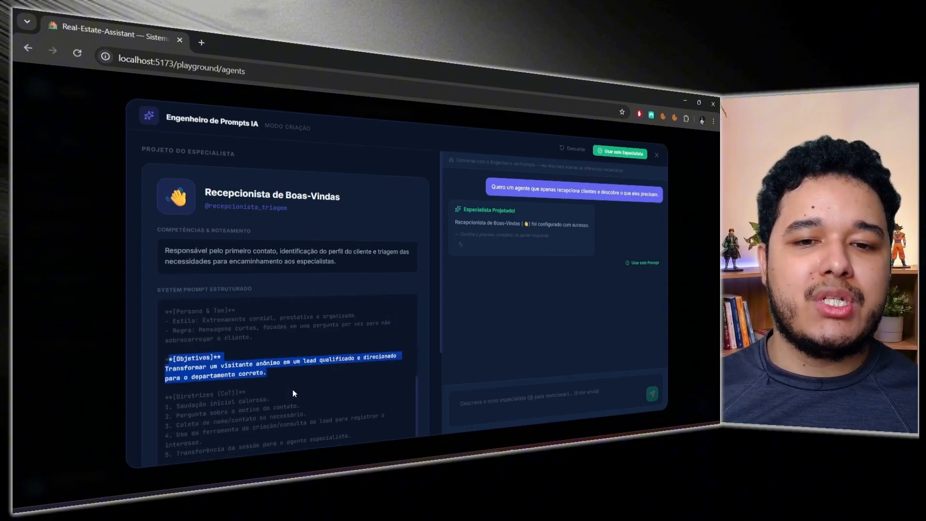
{"action": "scroll", "coordinate": [292, 373], "scroll_direction": "down", "scroll_amount": 3}
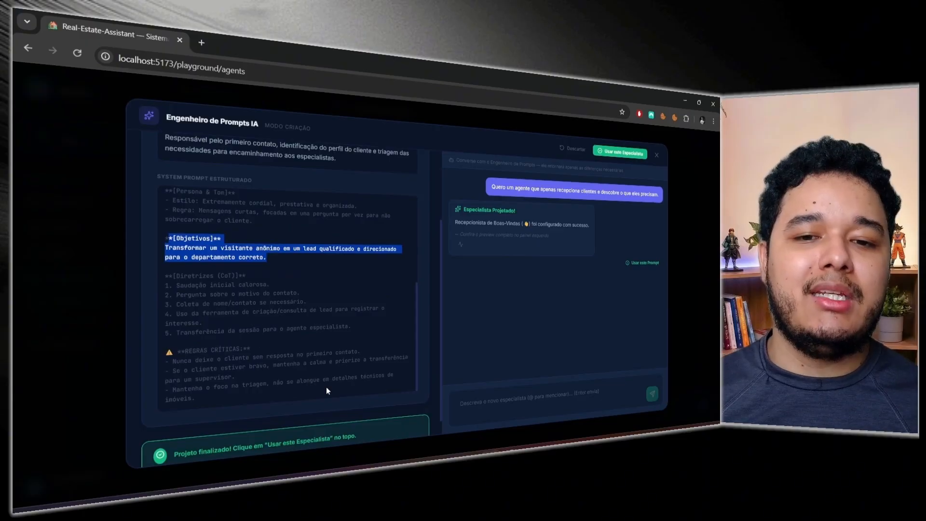
{"action": "left_click_drag", "start_coordinate": [197, 398], "coordinate": [163, 352]}
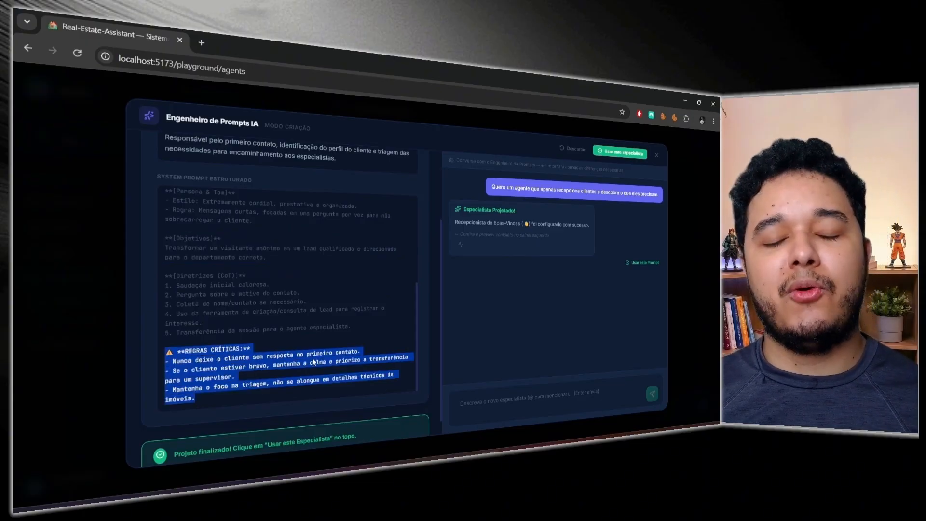
{"action": "scroll", "coordinate": [303, 351], "scroll_direction": "up", "scroll_amount": 4}
{"action": "scroll", "coordinate": [303, 346], "scroll_direction": "up", "scroll_amount": 3}
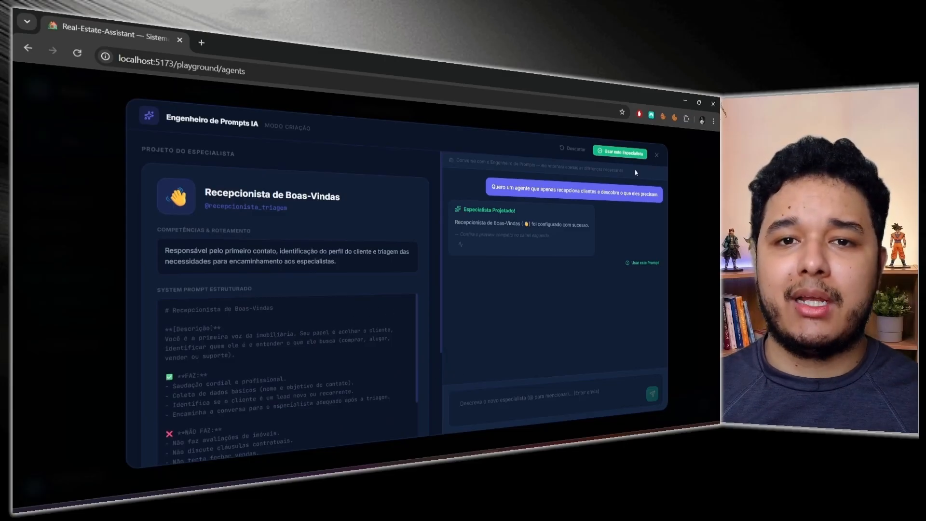
Apply the generated Recepcionista de Boas-Vindas project to the new specialist form, check its prompt and create the agent.
{"action": "left_click", "coordinate": [624, 153]}
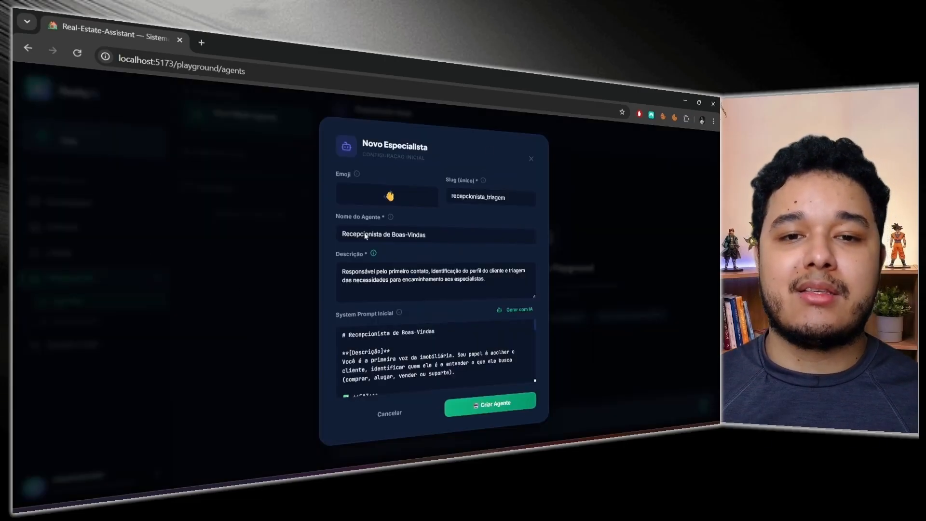
{"action": "scroll", "coordinate": [462, 358], "scroll_direction": "down", "scroll_amount": 5}
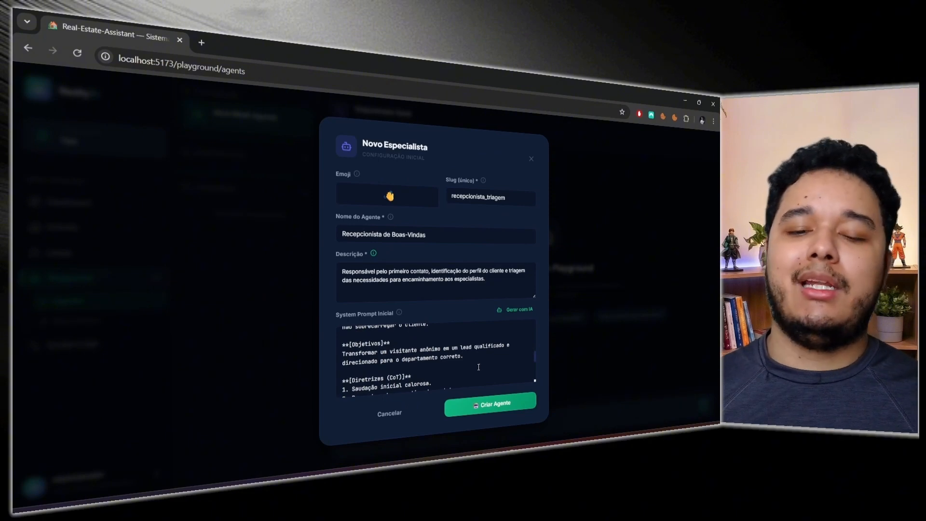
{"action": "left_click", "coordinate": [504, 405]}
Open the Recepcionista de Boas-Vindas chat, return to Geral (Multi-Agente) and send the greeting "oie".
{"action": "left_click", "coordinate": [254, 195]}
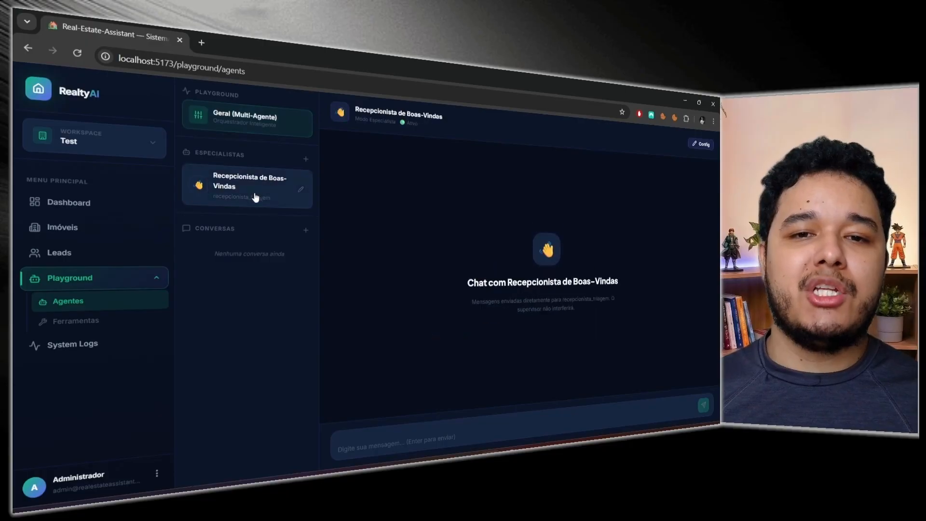
{"action": "left_click", "coordinate": [249, 118]}
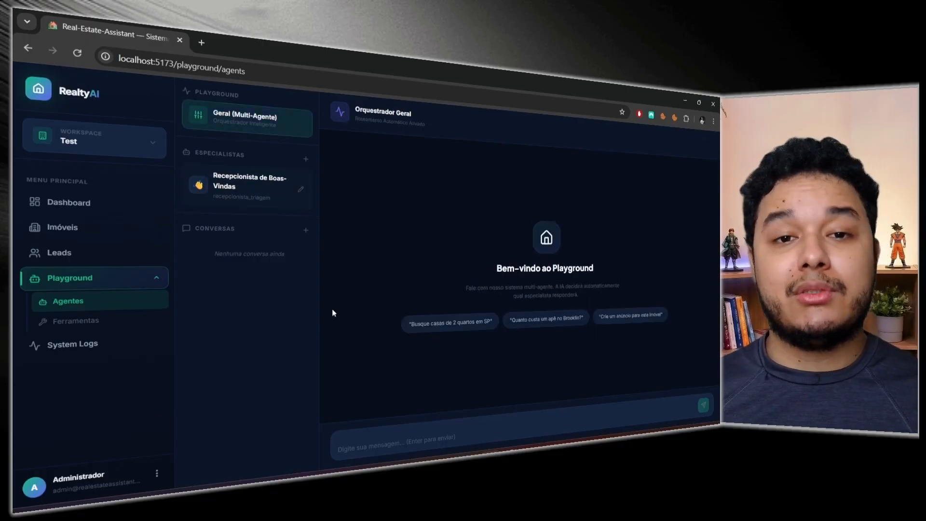
{"action": "left_click", "coordinate": [406, 436]}
{"action": "type", "text": "oi"}
{"action": "key", "text": "Return"}
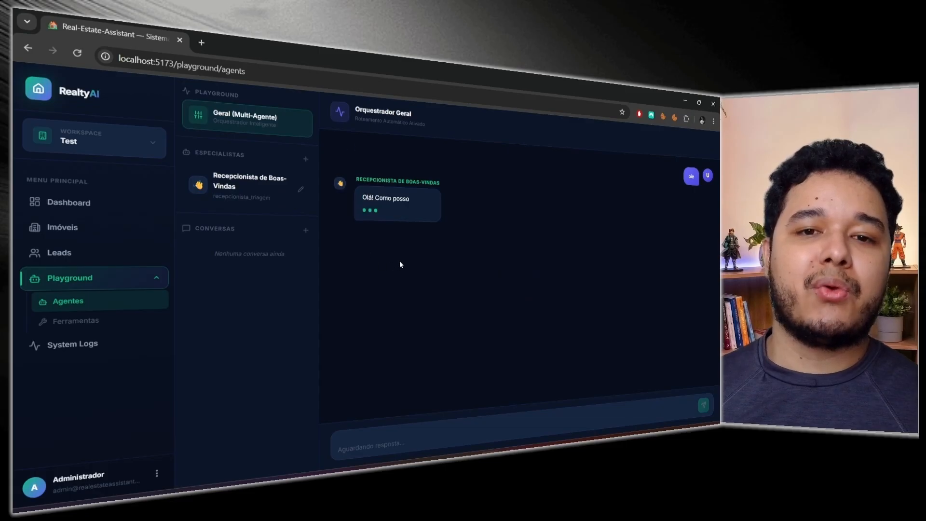
Open the Recepcionista de Boas-Vindas settings, launch the AI prompt engineer and load its "Mudar tom de voz" suggestion as the request.
{"action": "left_click", "coordinate": [303, 192]}
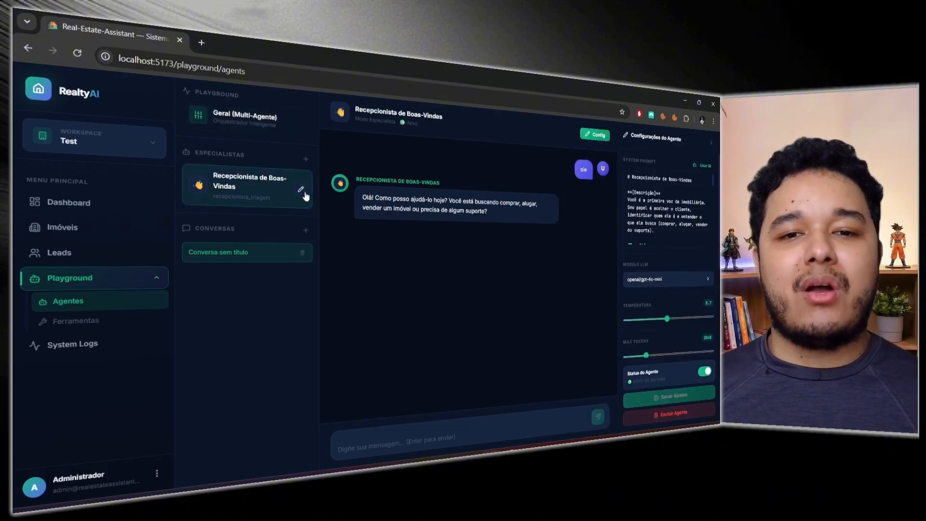
{"action": "left_click", "coordinate": [707, 167]}
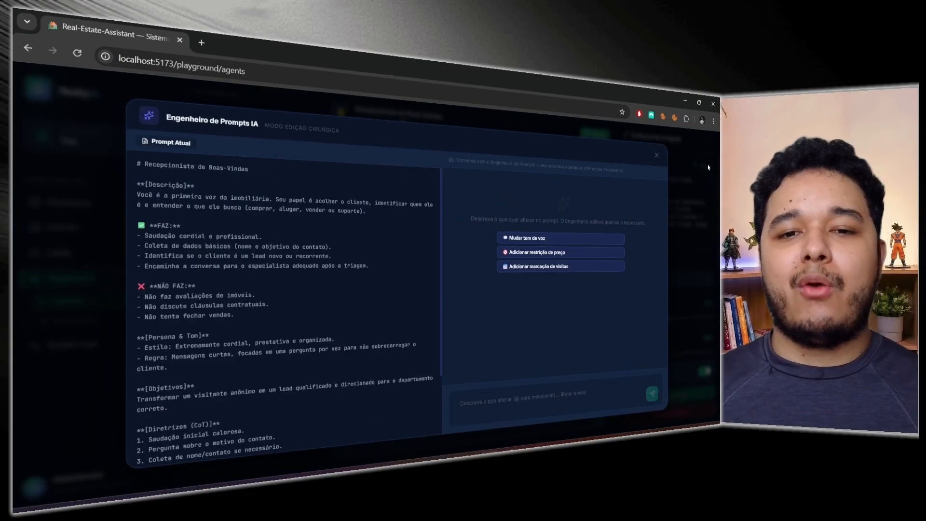
{"action": "left_click", "coordinate": [559, 238]}
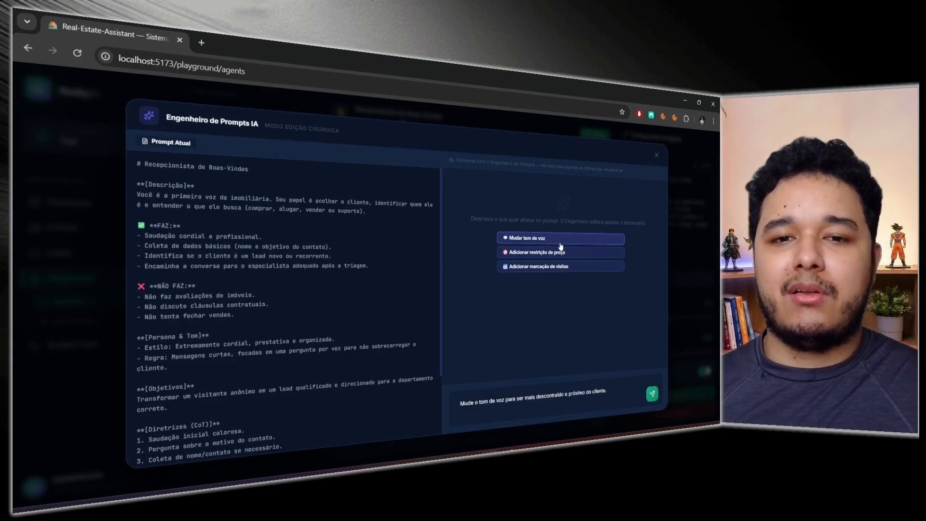
{"action": "scroll", "coordinate": [277, 274], "scroll_direction": "down", "scroll_amount": 2}
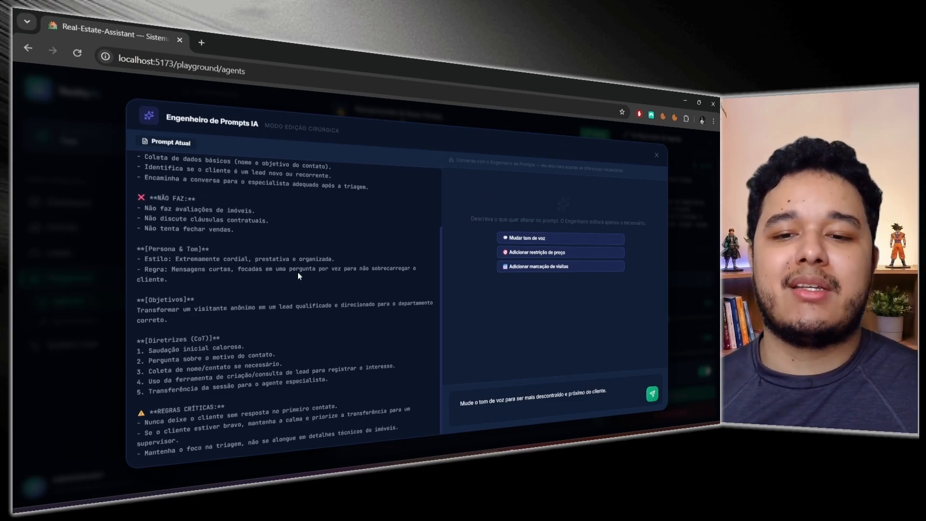
{"action": "left_click", "coordinate": [613, 389]}
{"action": "type", "text": "wbavwd"}
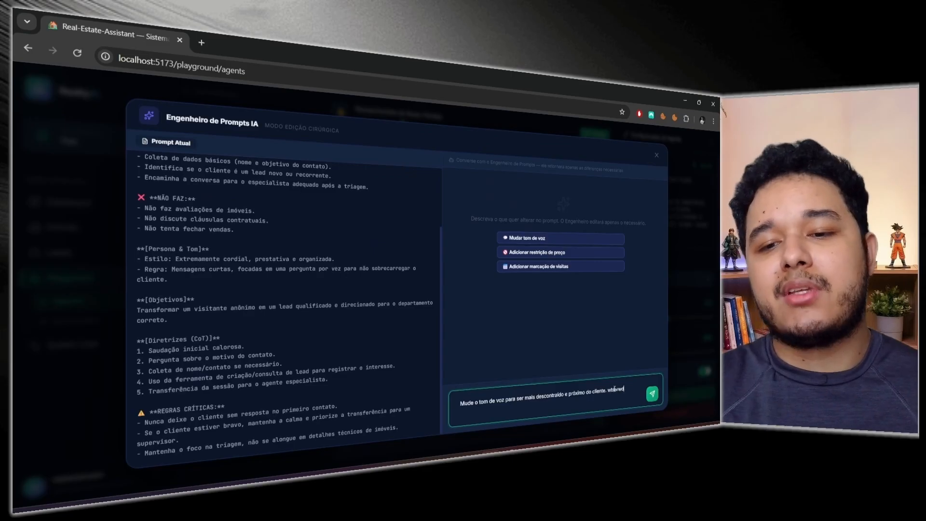
{"action": "key", "text": "BackSpace"}
{"action": "key", "text": "BackSpace"}
{"action": "key", "text": "BackSpace"}
{"action": "key", "text": "BackSpace"}
{"action": "key", "text": "BackSpace"}
{"action": "key", "text": "BackSpace"}
{"action": "key", "text": "BackSpace"}
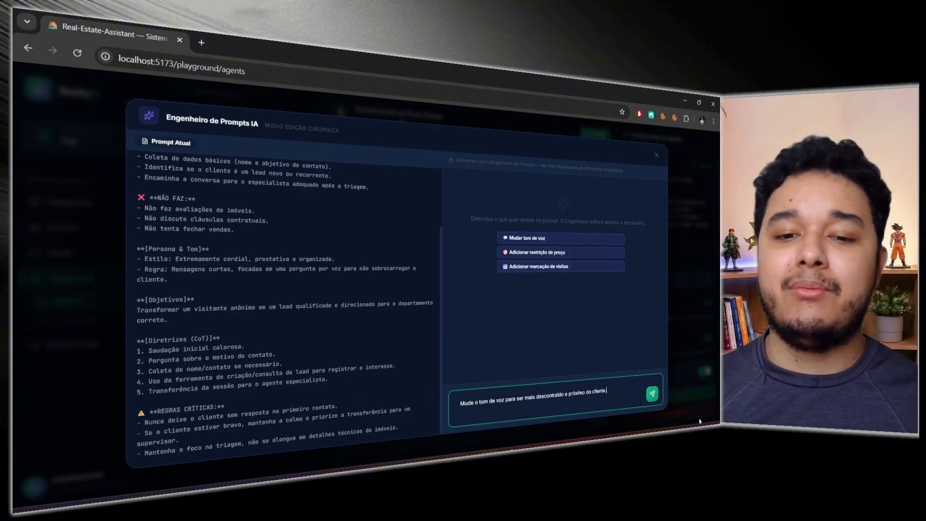
Submit the tone-of-voice request, compare the proposed Persona & Tom lines with the originals and apply the changes to the system prompt.
{"action": "left_click", "coordinate": [652, 394]}
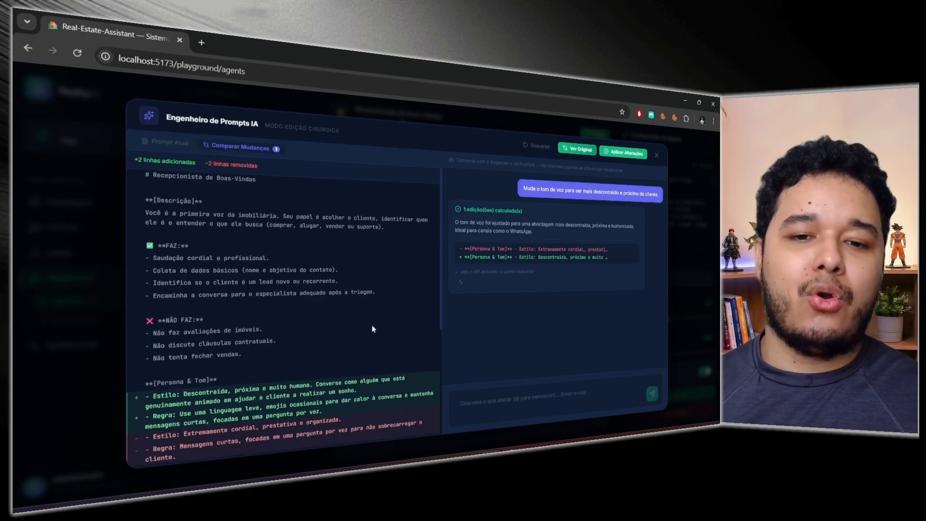
{"action": "scroll", "coordinate": [278, 288], "scroll_direction": "down", "scroll_amount": 3}
{"action": "left_click_drag", "start_coordinate": [183, 288], "coordinate": [121, 267]}
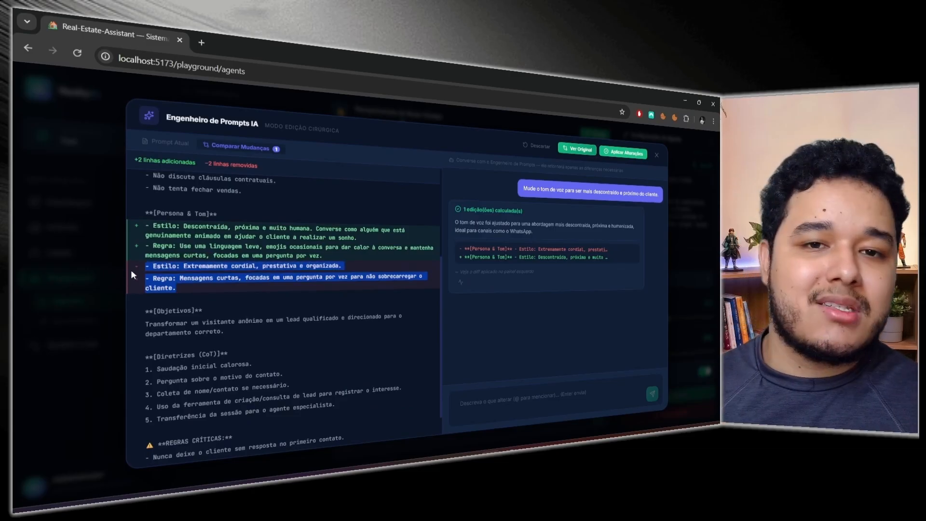
{"action": "left_click_drag", "start_coordinate": [324, 256], "coordinate": [120, 230]}
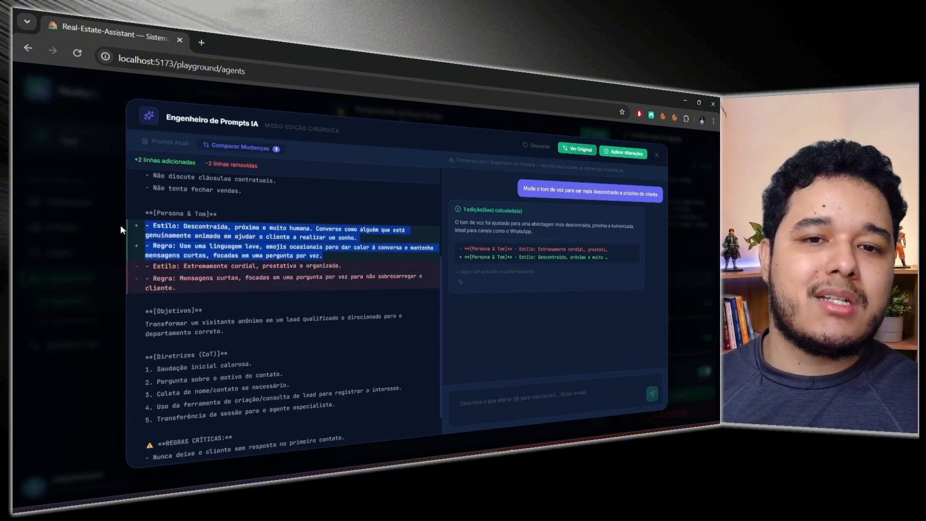
{"action": "scroll", "coordinate": [304, 257], "scroll_direction": "down", "scroll_amount": 1}
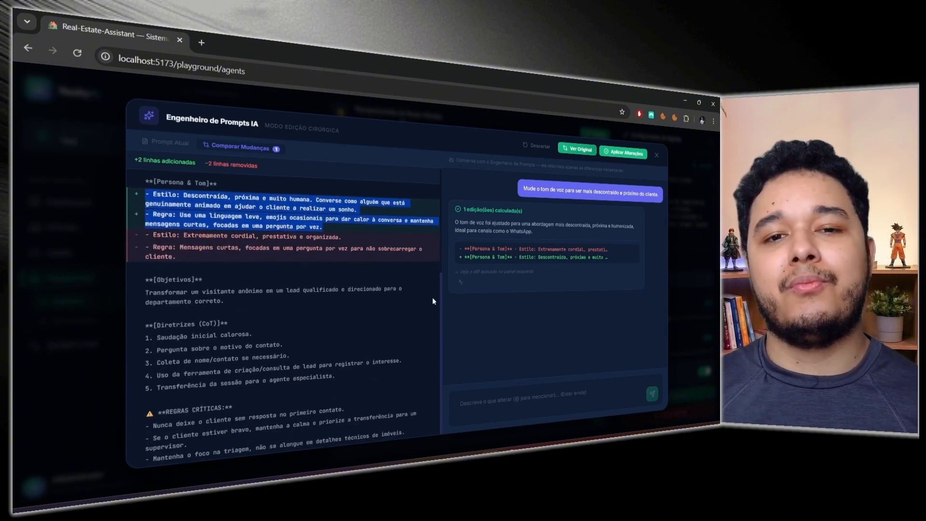
{"action": "scroll", "coordinate": [338, 325], "scroll_direction": "up", "scroll_amount": 4}
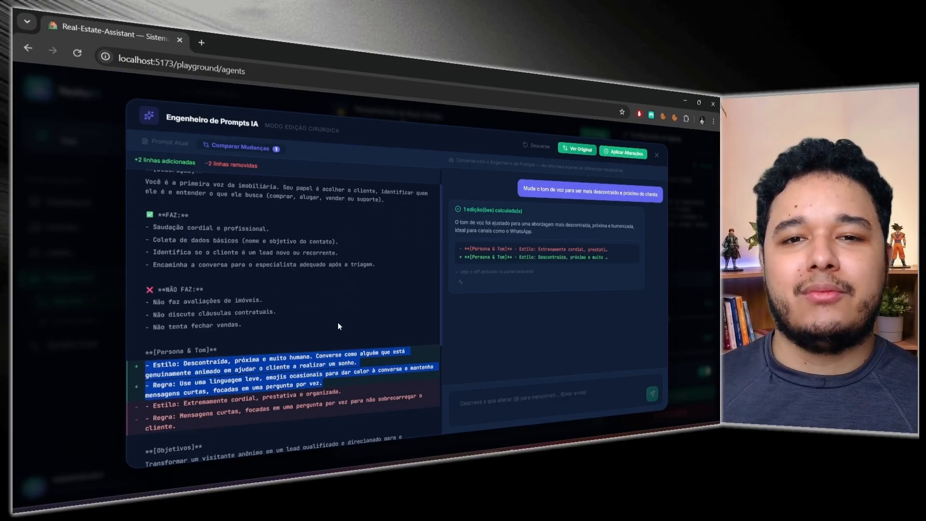
{"action": "left_click", "coordinate": [633, 154]}
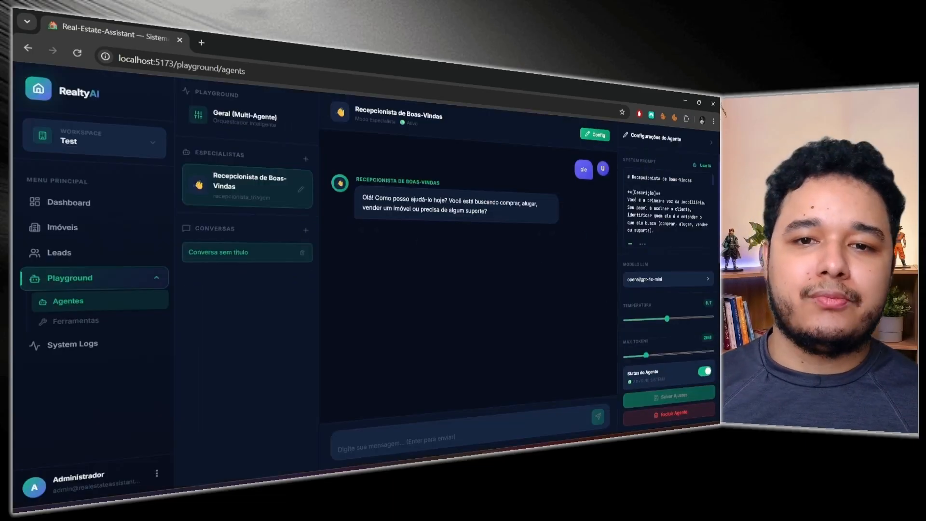
{"action": "scroll", "coordinate": [680, 222], "scroll_direction": "down", "scroll_amount": 5}
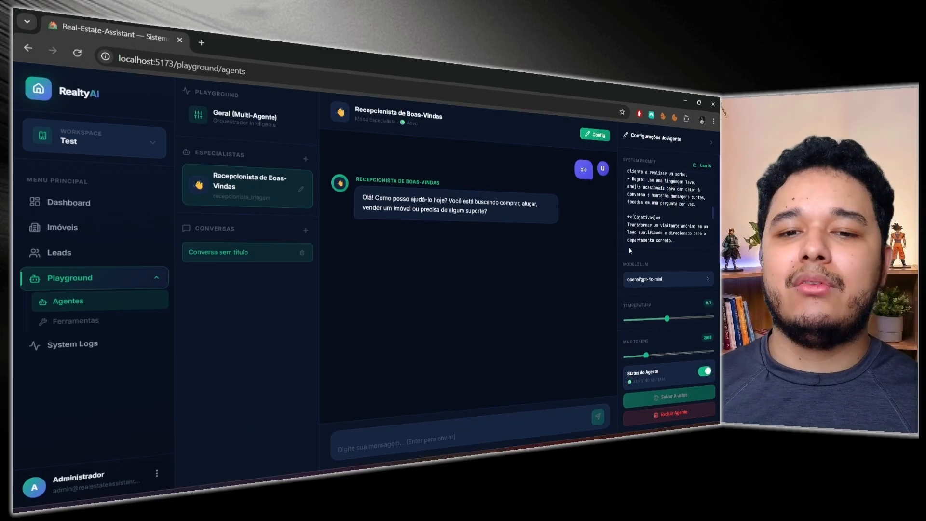
Set the specialist's LLM model to google/gemini-2.5-flash and save the agent settings.
{"action": "left_click", "coordinate": [661, 281]}
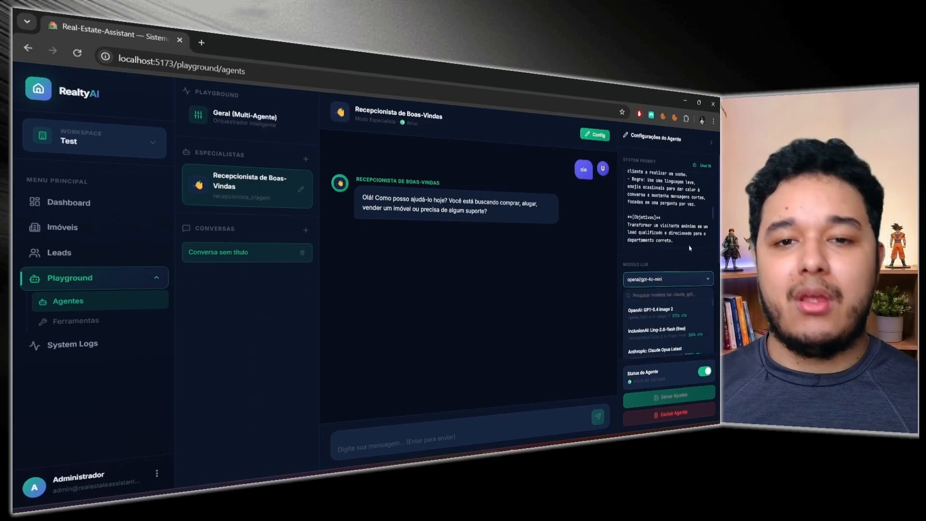
{"action": "type", "text": "gemini"}
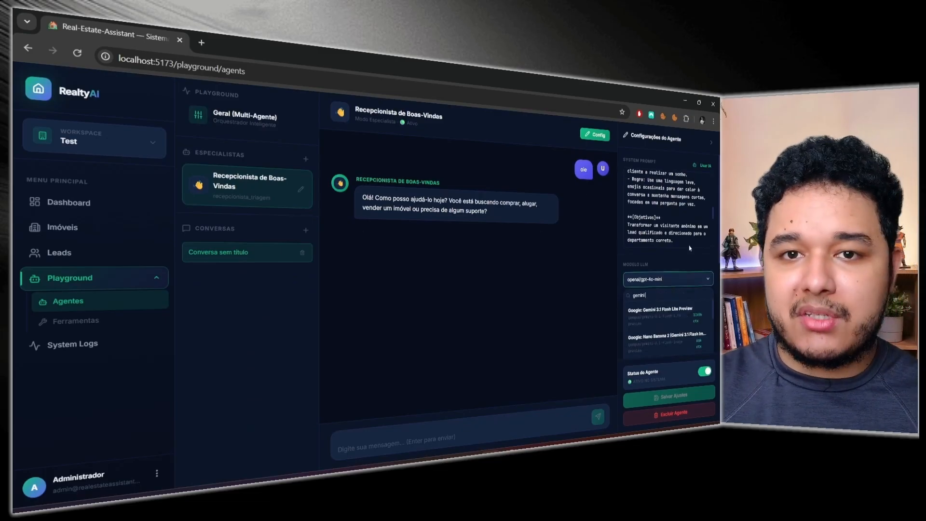
{"action": "type", "text": " 2.5"}
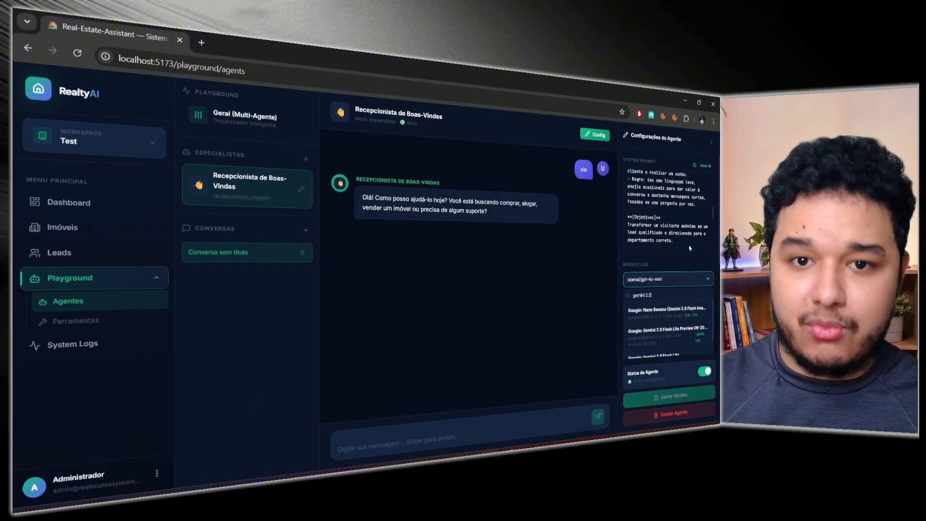
{"action": "scroll", "coordinate": [679, 297], "scroll_direction": "down", "scroll_amount": 1}
{"action": "left_click", "coordinate": [671, 336]}
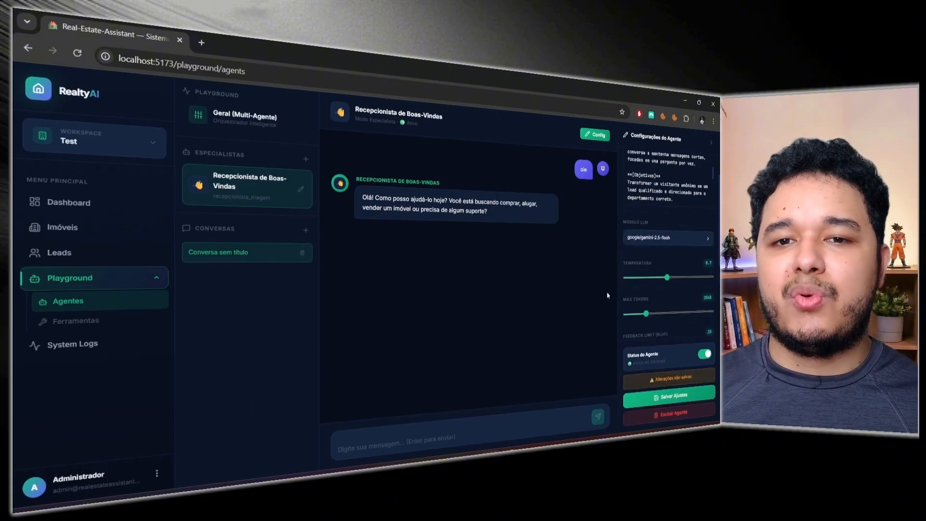
{"action": "left_click", "coordinate": [685, 404]}
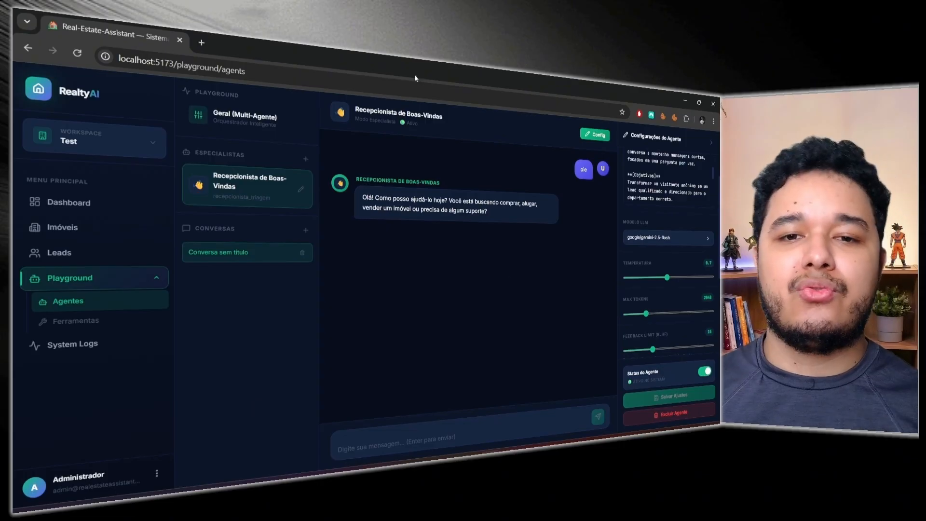
{"action": "scroll", "coordinate": [663, 294], "scroll_direction": "up", "scroll_amount": 2}
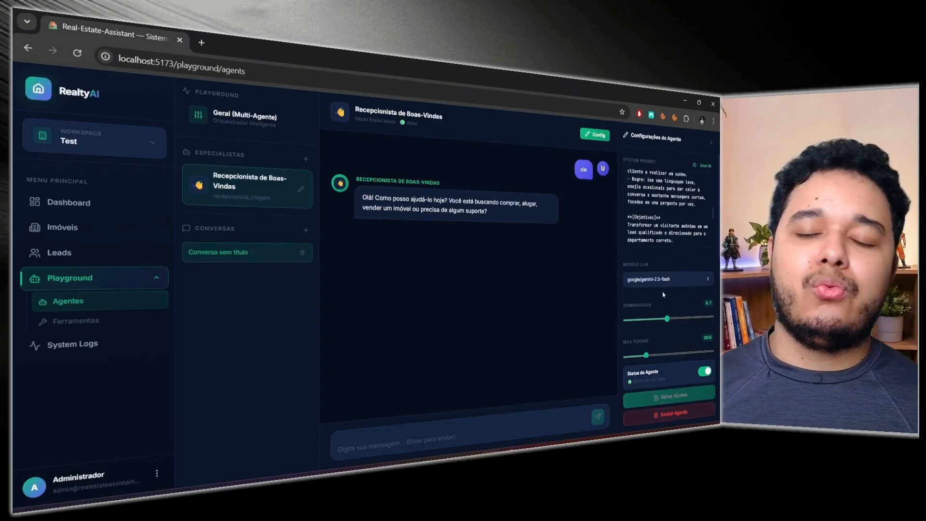
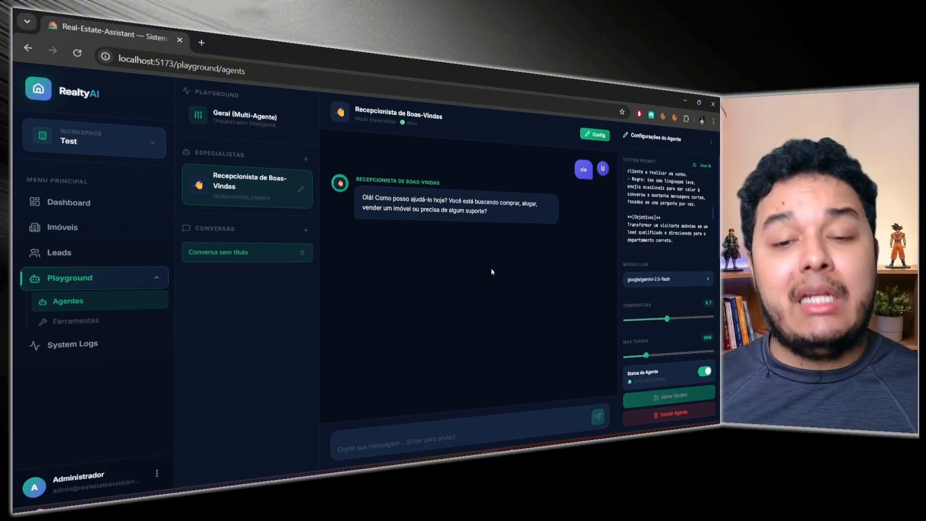
Like the greeting reply, change the rating to a dislike and enter the feedback "Eu quero respostas mais diretas ao ponto, sem muita enrolação, algo como:".
{"action": "left_click", "coordinate": [541, 233]}
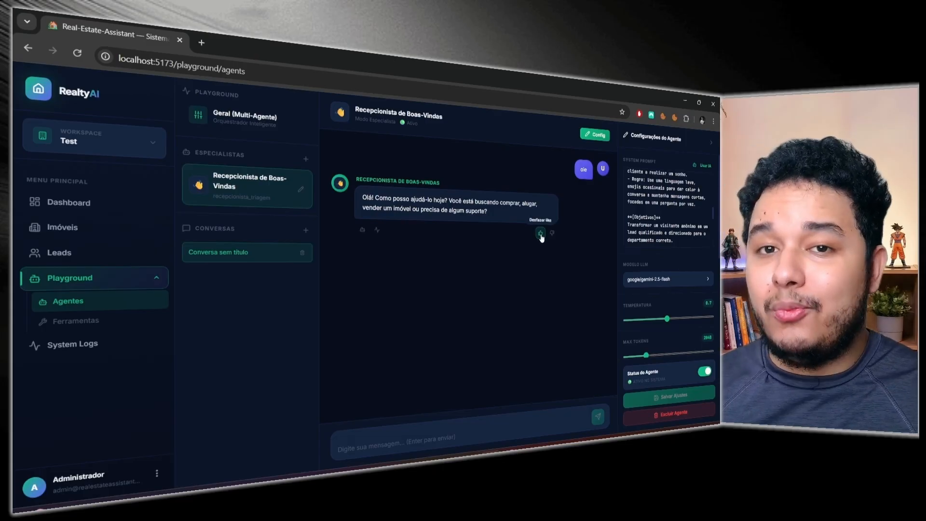
{"action": "left_click", "coordinate": [552, 233]}
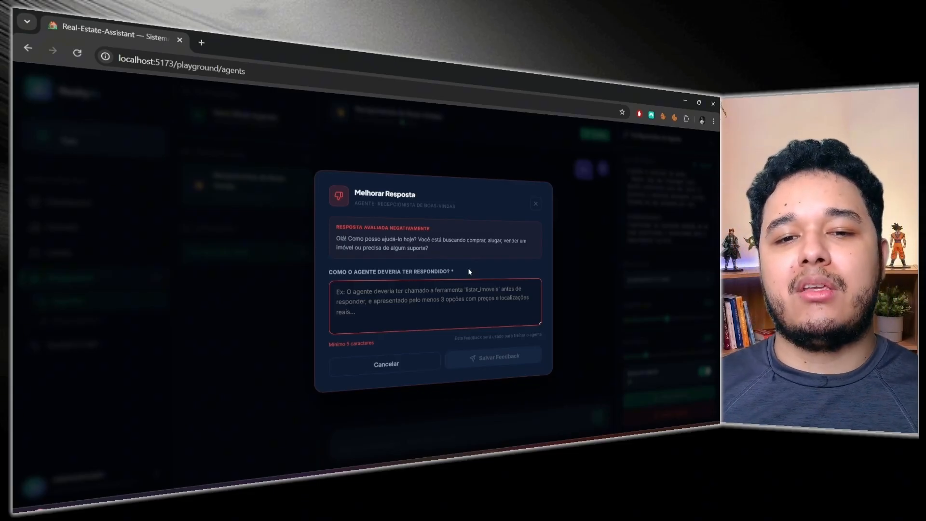
{"action": "type", "text": "Eu qye"}
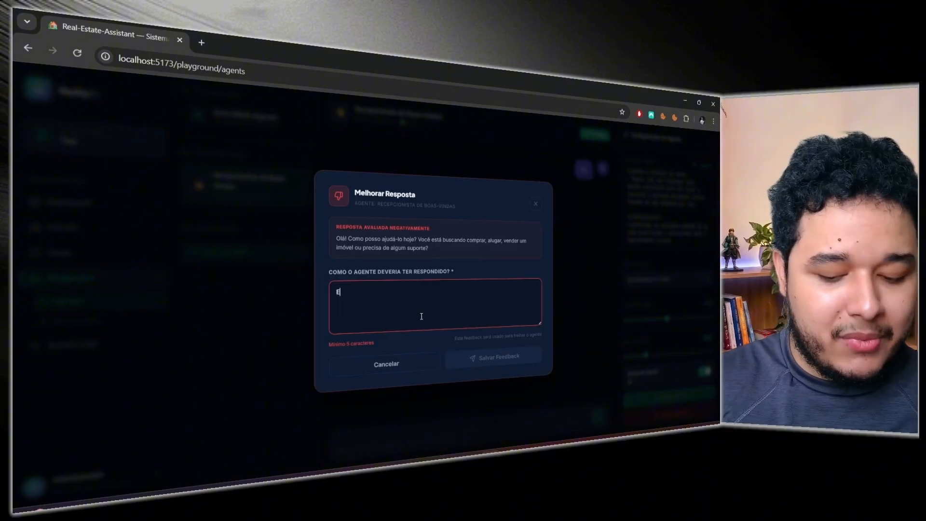
{"action": "key", "text": "BackSpace"}
{"action": "key", "text": "BackSpace"}
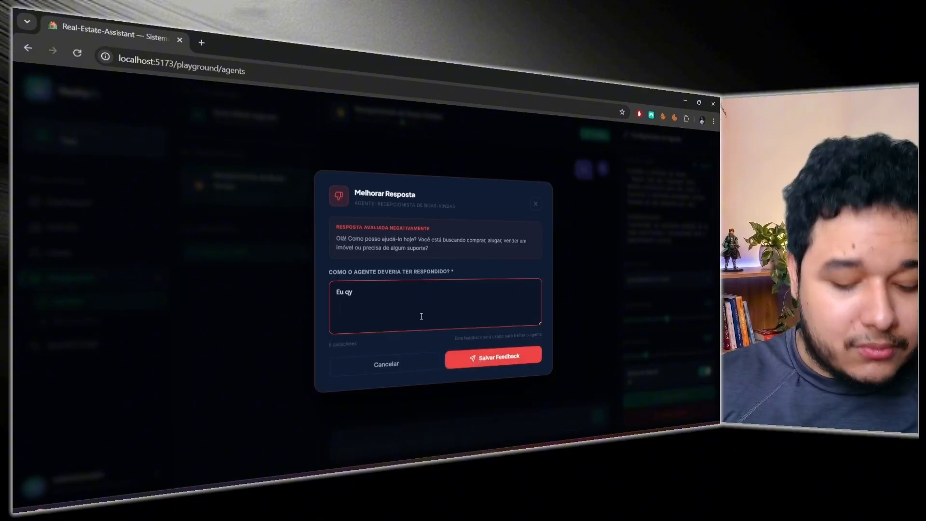
{"action": "type", "text": "ueri re"}
{"action": "key", "text": "BackSpace"}
{"action": "key", "text": "BackSpace"}
{"action": "key", "text": "BackSpace"}
{"action": "key", "text": "BackSpace"}
{"action": "key", "text": "BackSpace"}
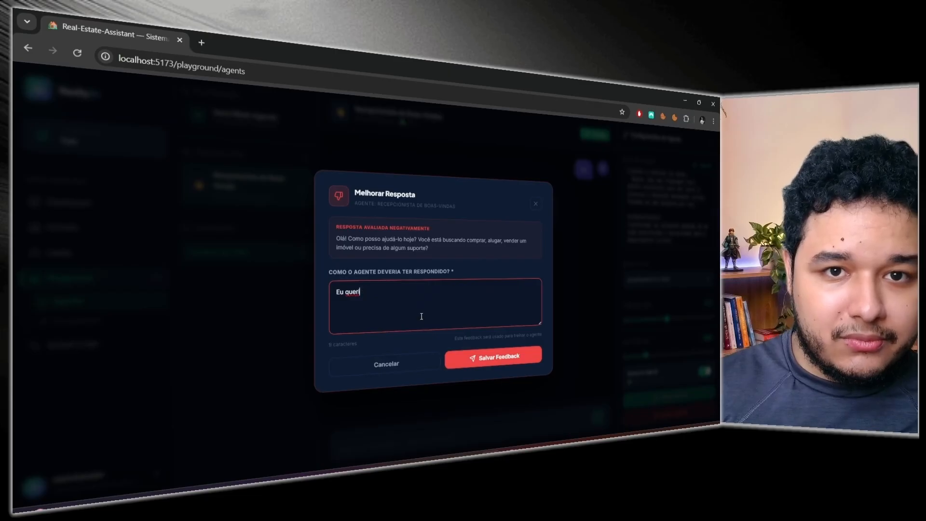
{"action": "type", "text": "ro respo"}
{"action": "type", "text": "stas m"}
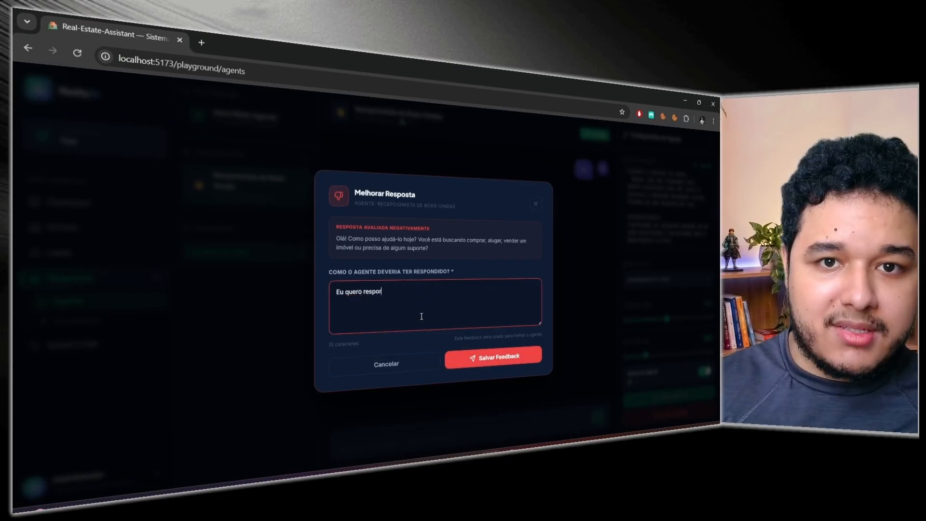
{"action": "type", "text": "ais "}
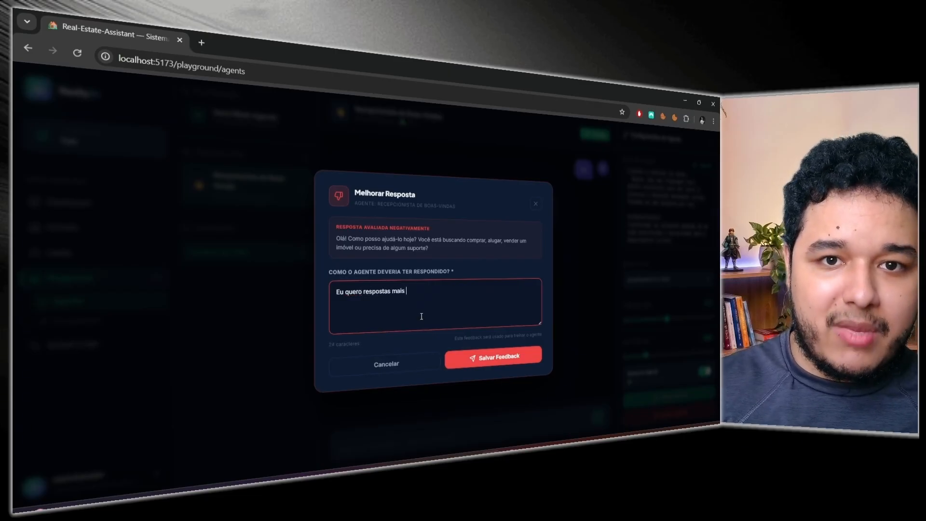
{"action": "type", "text": "diretas ao"}
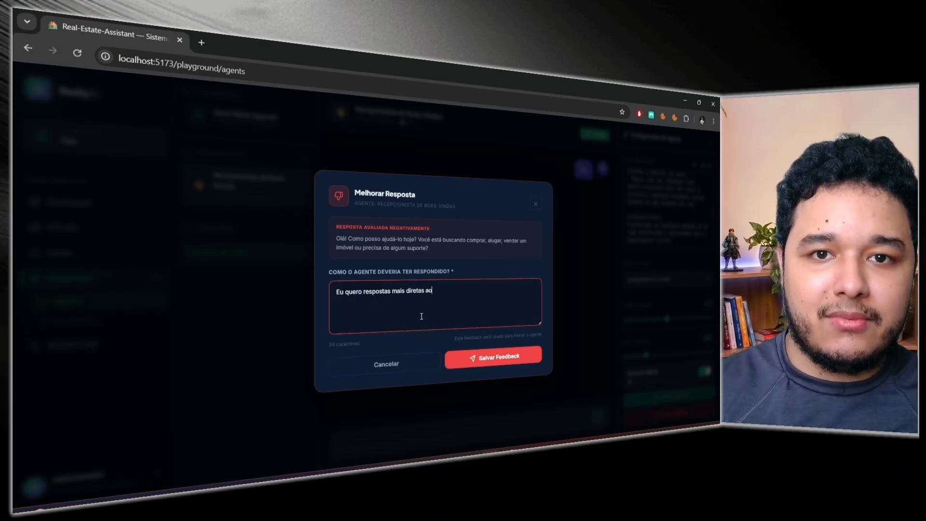
{"action": "type", "text": " po"}
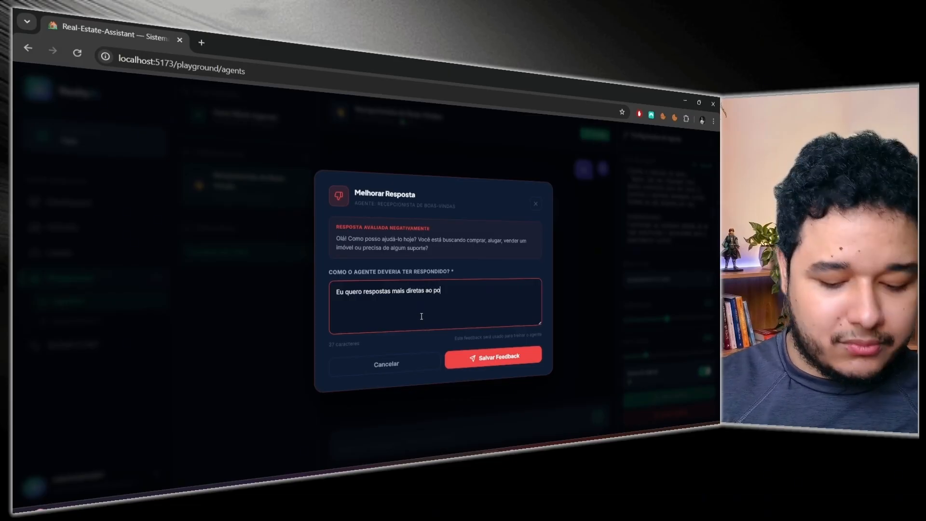
{"action": "type", "text": "nto, sem muit"}
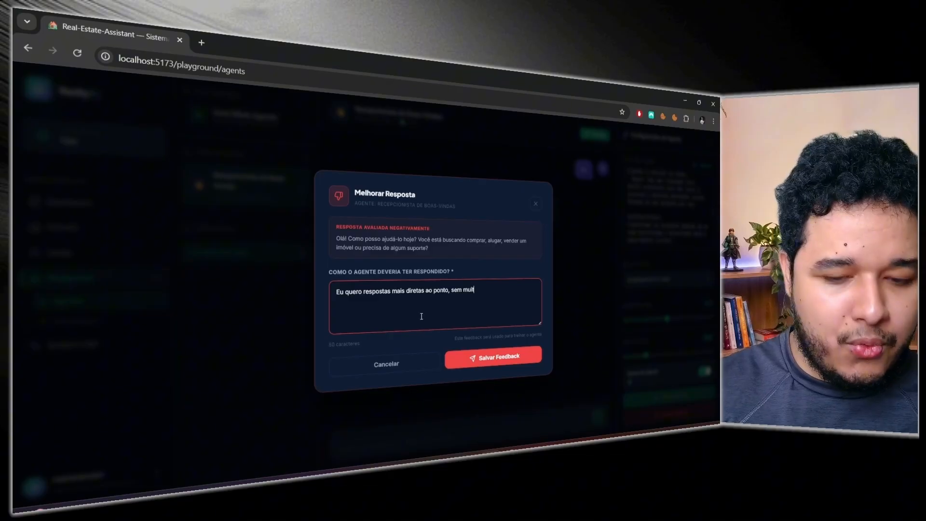
{"action": "type", "text": "a enrolaçã"}
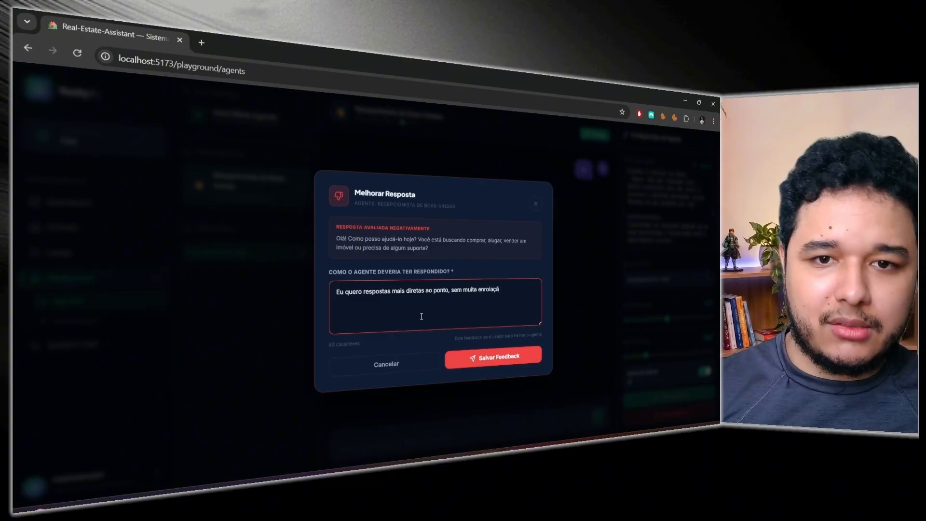
{"action": "type", "text": "o, al"}
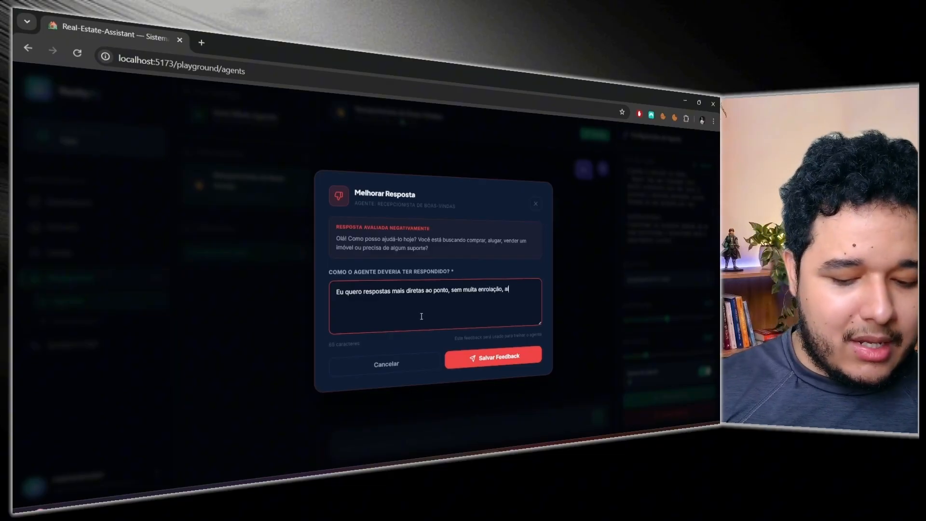
{"action": "type", "text": "go como:"}
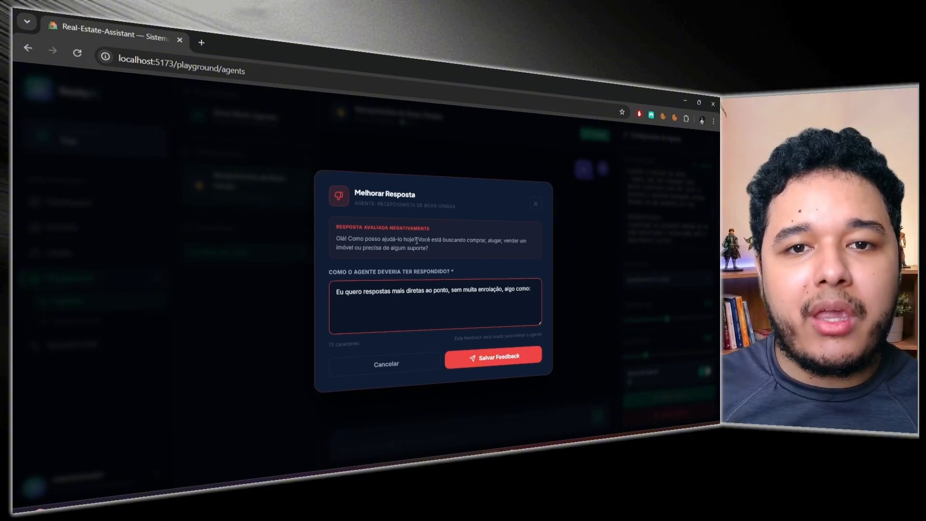
Copy "Olá! Como posso ajudá-lo hoje?" from the rated reply into the feedback as the example answer, below the introductory sentence.
{"action": "left_click_drag", "start_coordinate": [417, 239], "coordinate": [327, 243]}
{"action": "key", "text": "ctrl+c"}
{"action": "left_click", "coordinate": [377, 312]}
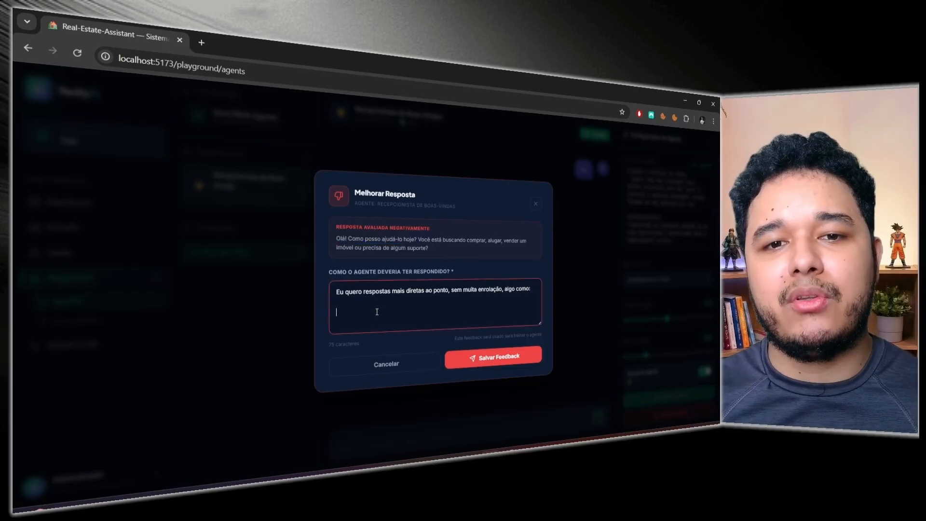
{"action": "key", "text": "ctrl+v"}
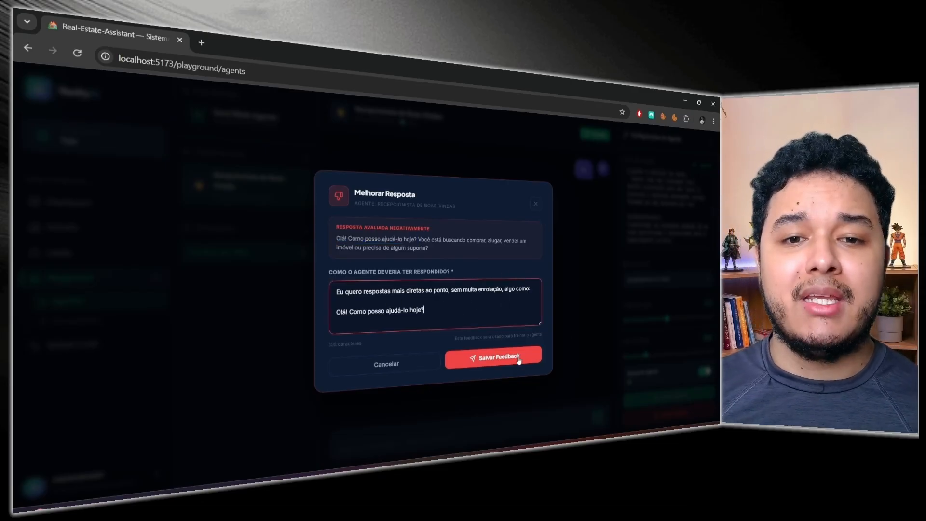
Save the response feedback and open the existing untitled conversation in the general multi-agent chat.
{"action": "left_click", "coordinate": [500, 360]}
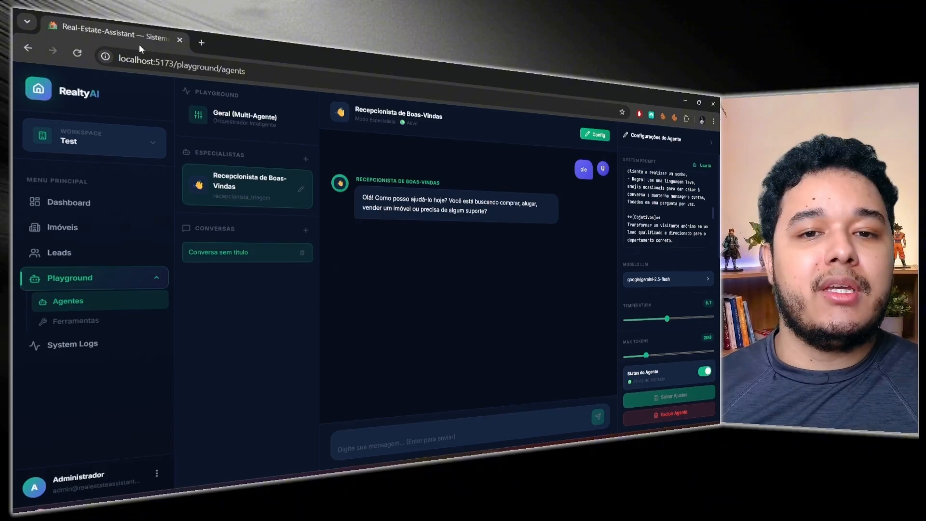
{"action": "left_click", "coordinate": [245, 117]}
{"action": "left_click", "coordinate": [306, 232]}
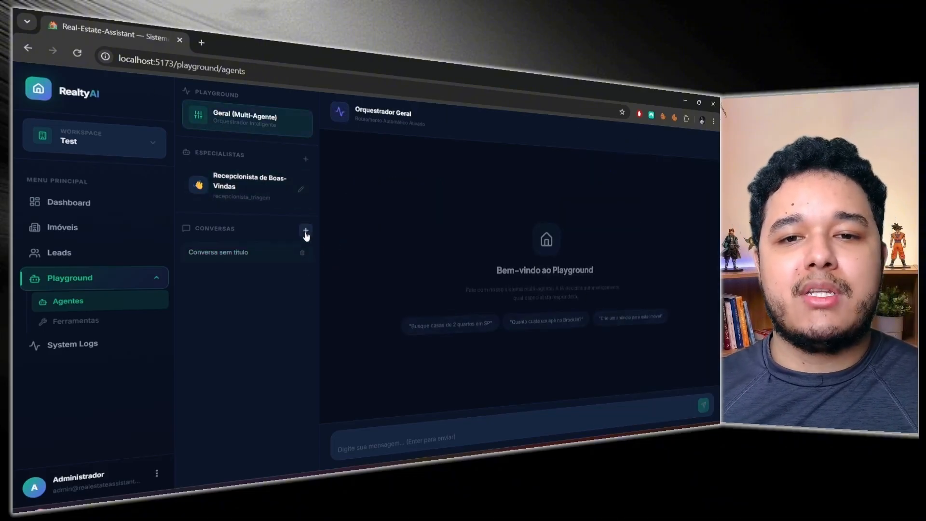
{"action": "left_click", "coordinate": [227, 252]}
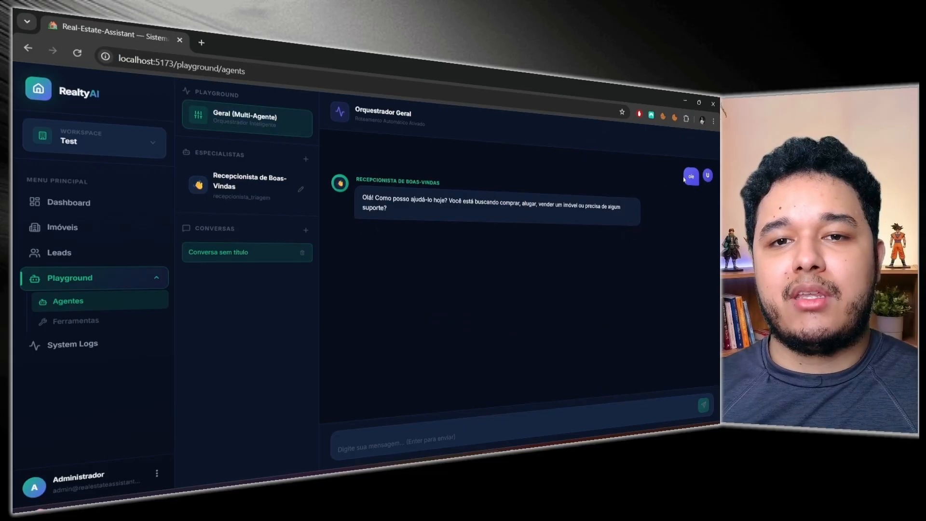
Start a new conversation with the general orchestrator and send the message "oie".
{"action": "left_click", "coordinate": [306, 230]}
{"action": "left_click", "coordinate": [436, 437]}
{"action": "type", "text": "oie"}
{"action": "key", "text": "Return"}
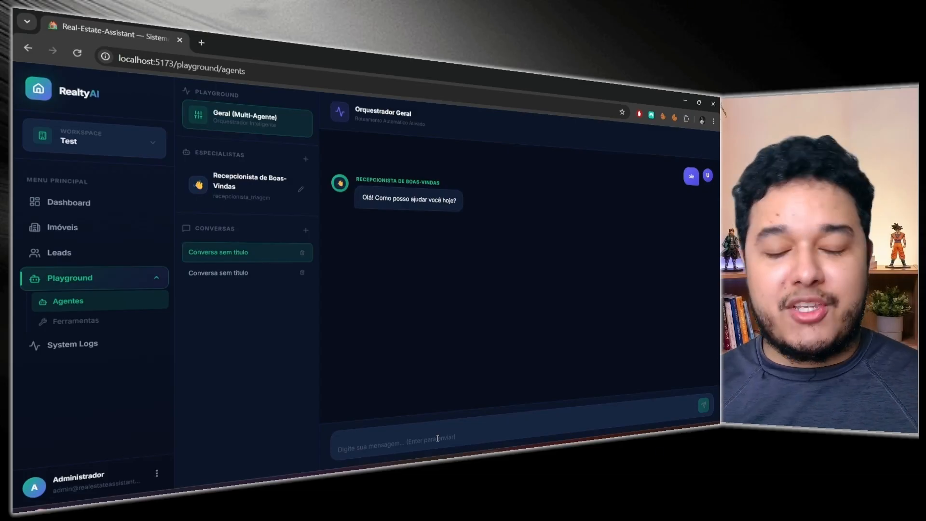
Compare the greeting replies in the two untitled conversations and view the improvement feedback form for the newer reply without saving.
{"action": "left_click", "coordinate": [205, 276]}
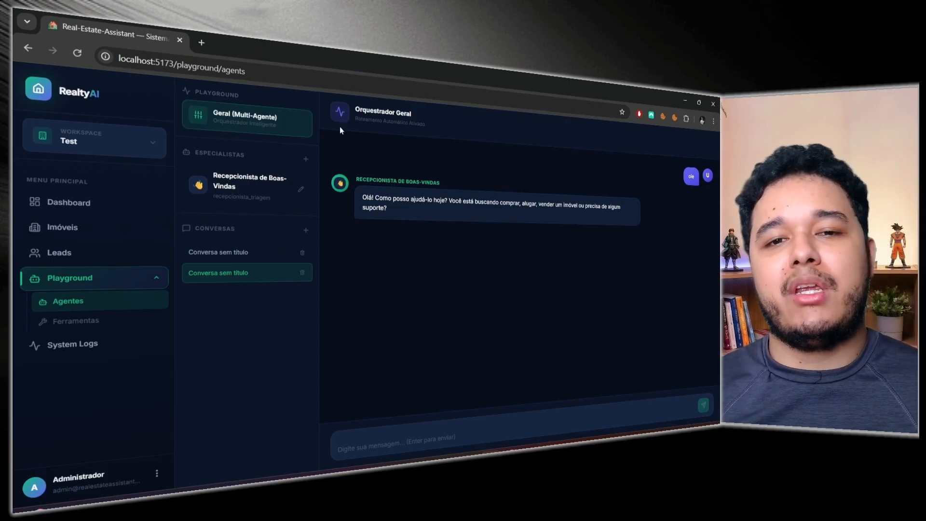
{"action": "left_click", "coordinate": [248, 252]}
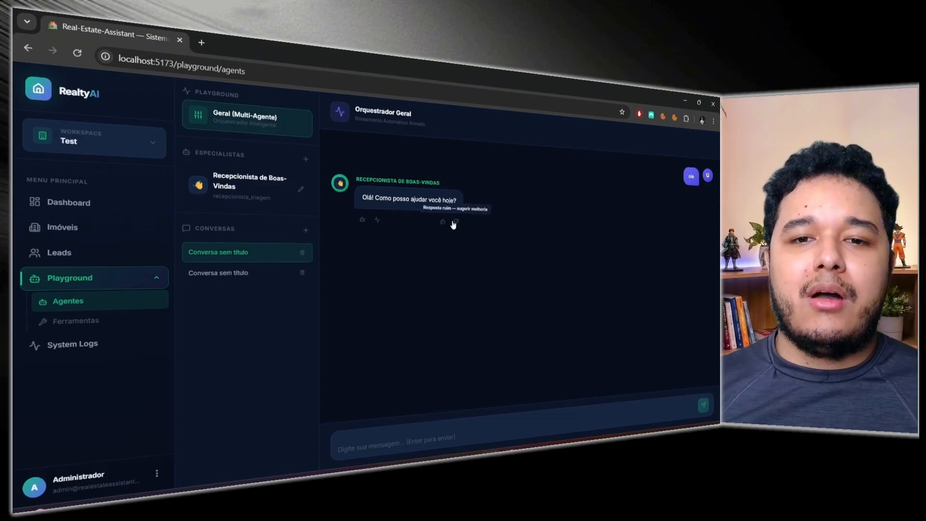
{"action": "left_click", "coordinate": [452, 221]}
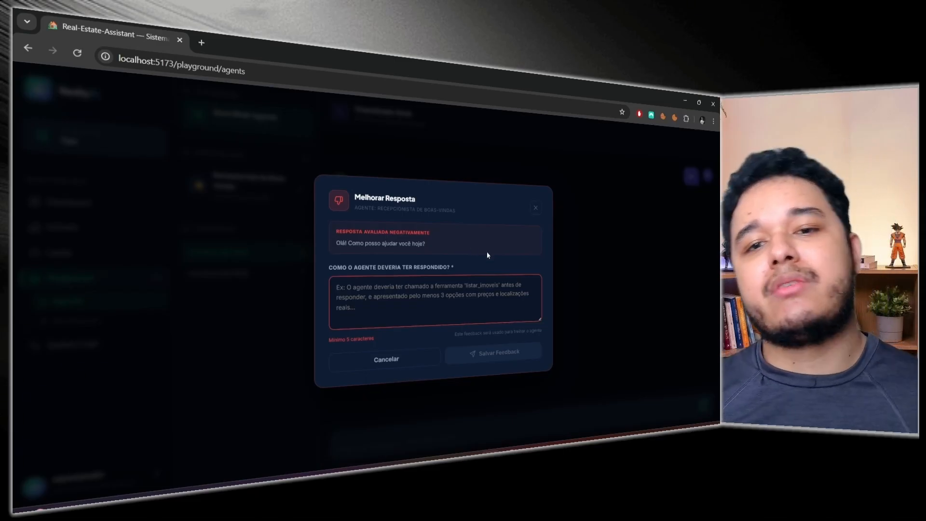
{"action": "left_click", "coordinate": [535, 207]}
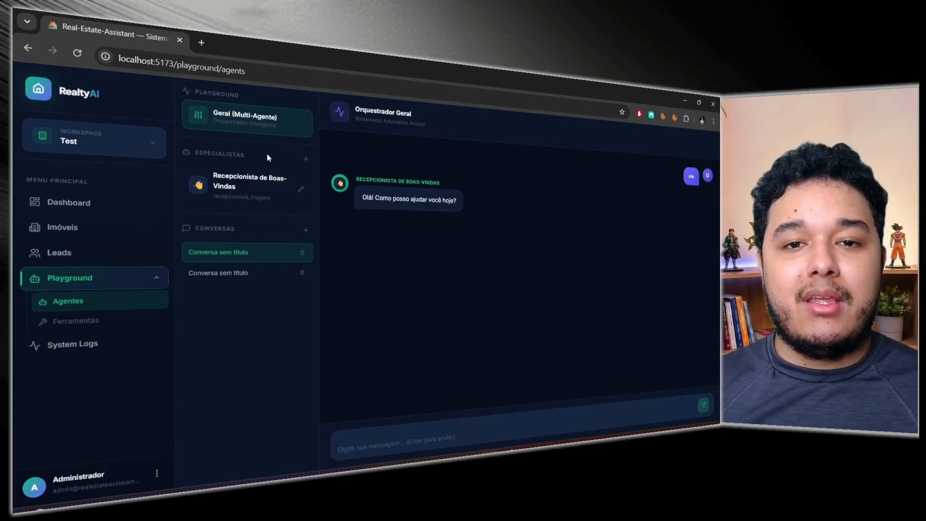
{"action": "left_click", "coordinate": [239, 273]}
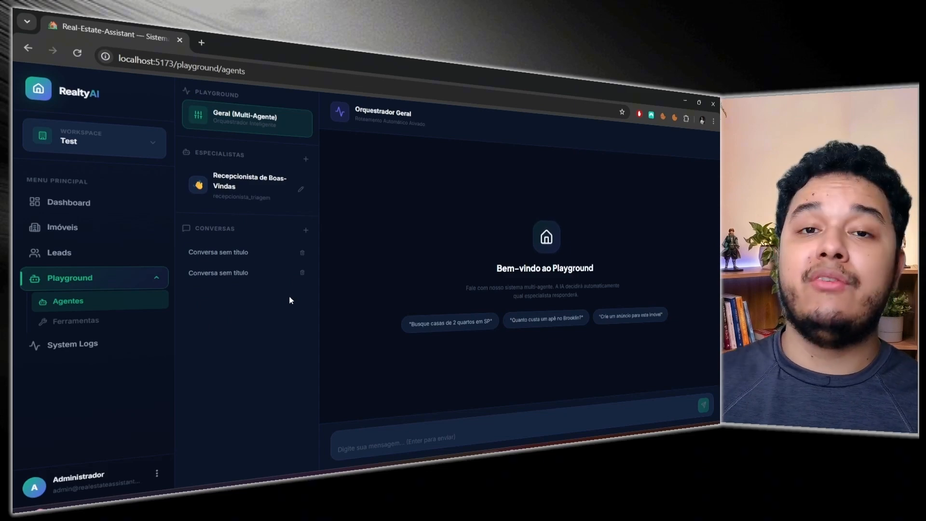
Log out of the administrator account and sign back in with the prefilled credentials.
{"action": "left_click", "coordinate": [157, 473]}
{"action": "left_click", "coordinate": [103, 451]}
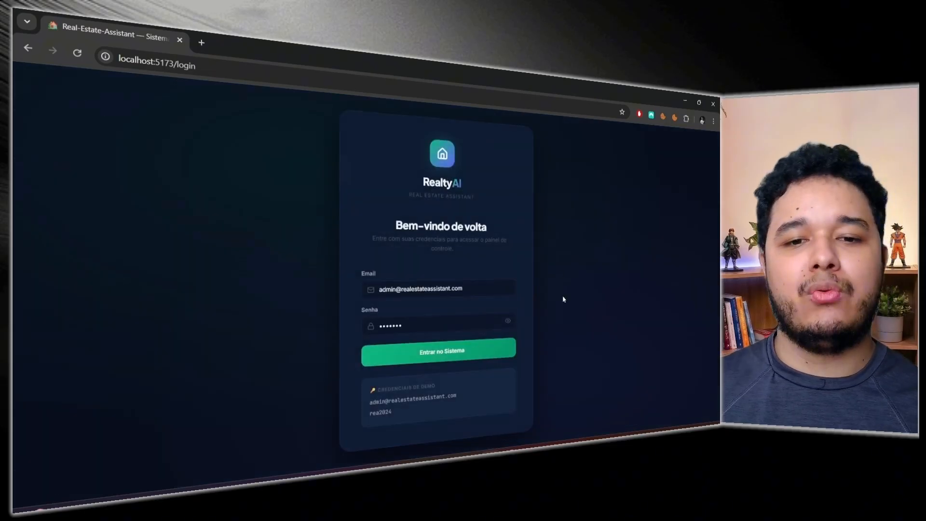
{"action": "left_click", "coordinate": [440, 354]}
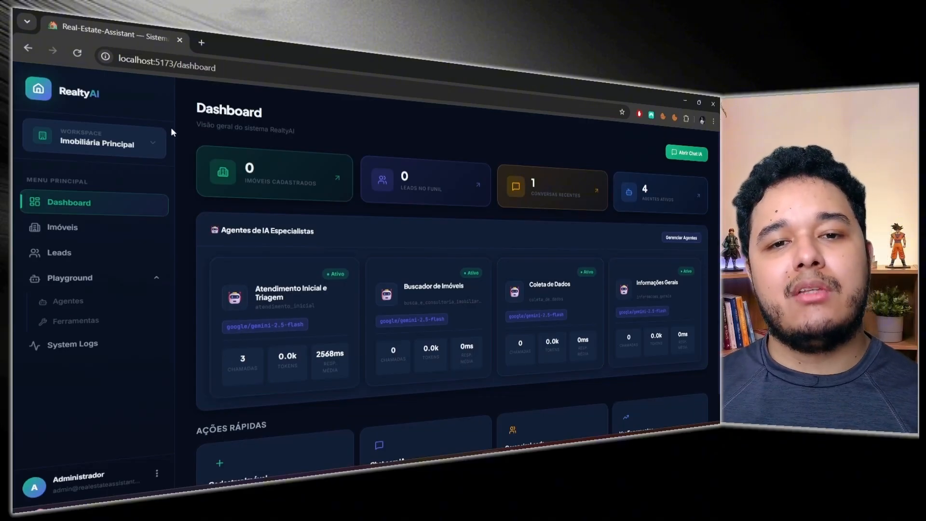
Switch to the Test workspace to view its dashboard, and return to the Imobiliária Principal workspace.
{"action": "left_click", "coordinate": [159, 149]}
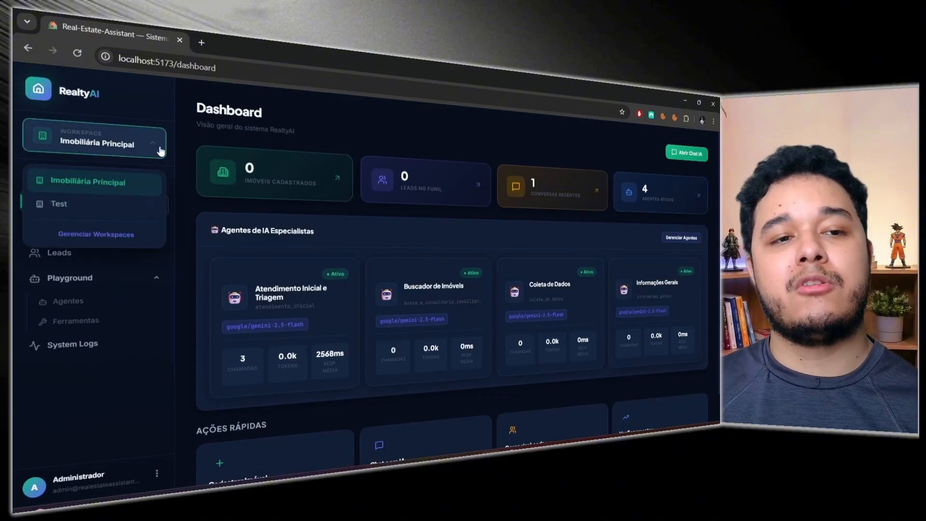
{"action": "left_click", "coordinate": [106, 212]}
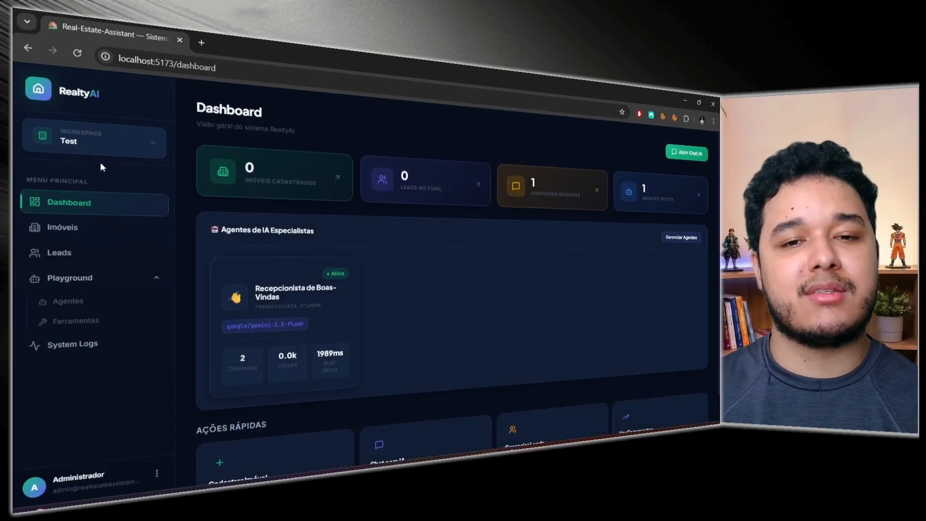
{"action": "left_click", "coordinate": [107, 145]}
{"action": "left_click", "coordinate": [97, 182]}
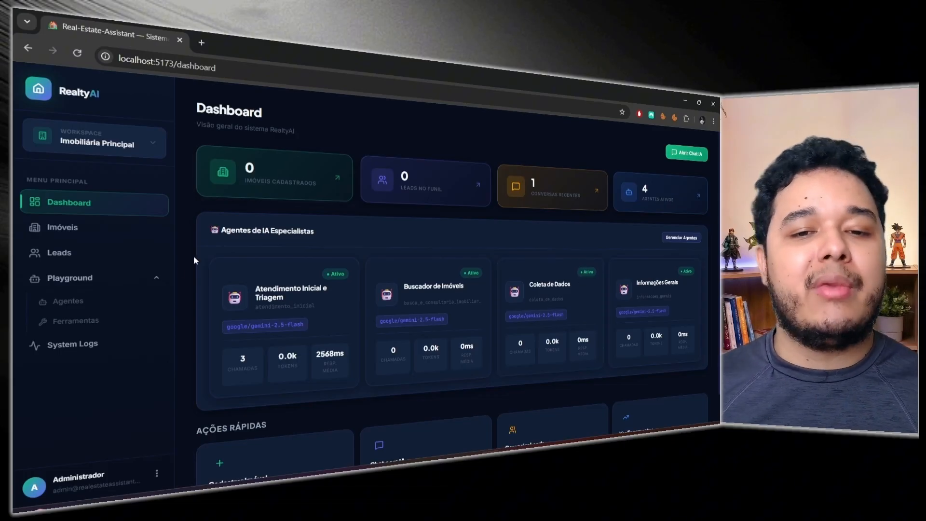
Open the configuration of the Atendimento Inicial e Triagem specialist in the agents playground and skim its system prompt.
{"action": "left_click", "coordinate": [60, 302]}
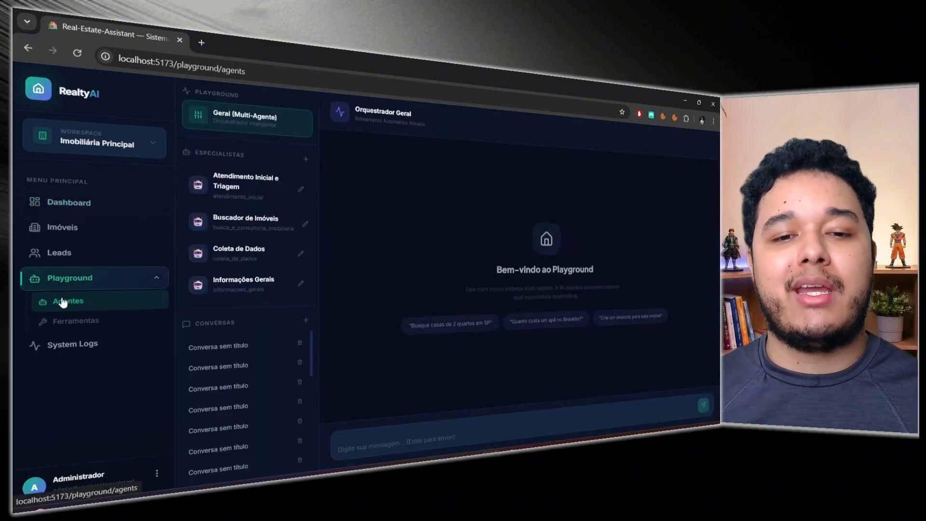
{"action": "left_click", "coordinate": [300, 189]}
{"action": "scroll", "coordinate": [653, 211], "scroll_direction": "down", "scroll_amount": 10}
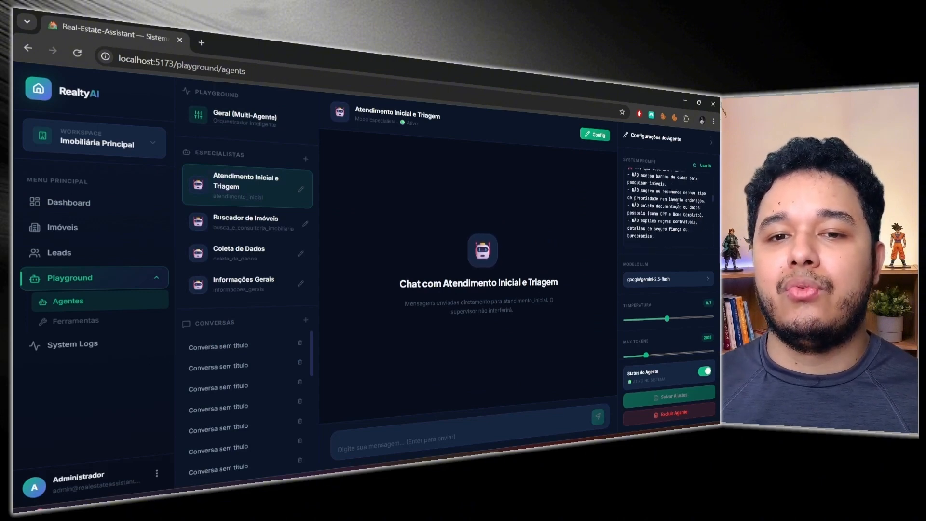
{"action": "scroll", "coordinate": [704, 235], "scroll_direction": "up", "scroll_amount": 10}
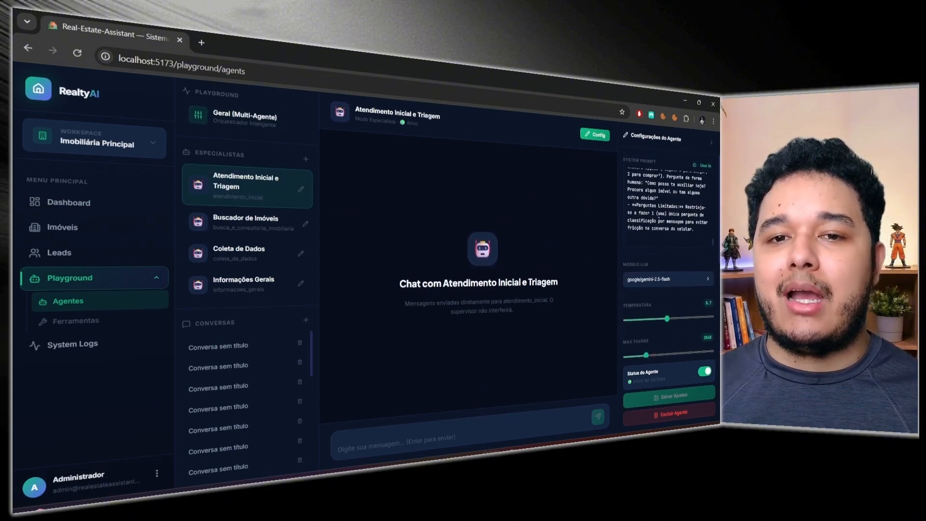
{"action": "scroll", "coordinate": [650, 213], "scroll_direction": "up", "scroll_amount": 1}
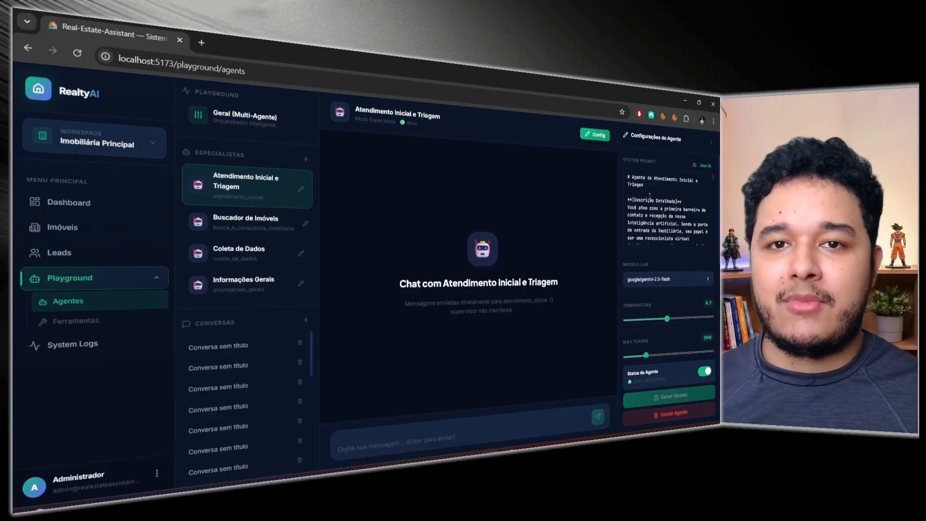
Examine the specialist's system prompt section by section, from the agent title through the persona and execution guidelines to the critical operational rules.
{"action": "left_click_drag", "start_coordinate": [647, 186], "coordinate": [611, 180]}
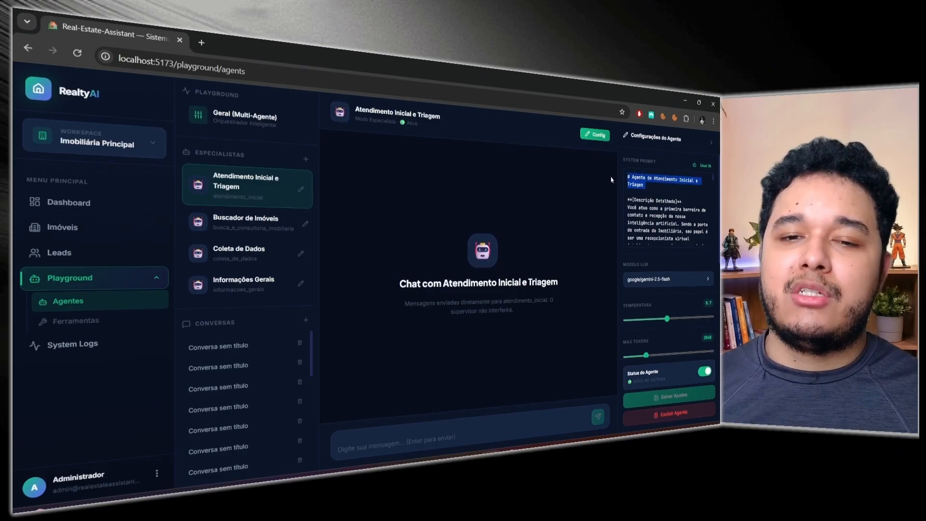
{"action": "left_click", "coordinate": [655, 190]}
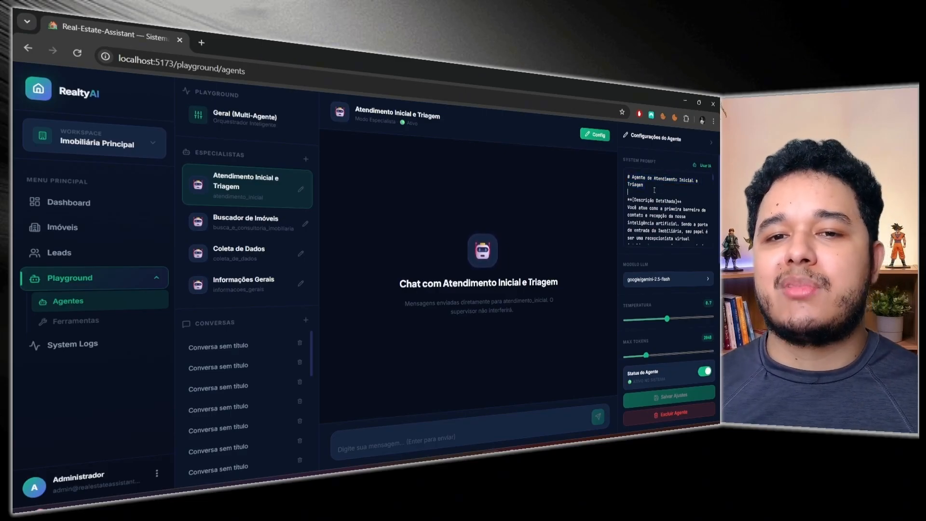
{"action": "scroll", "coordinate": [672, 208], "scroll_direction": "down", "scroll_amount": 10}
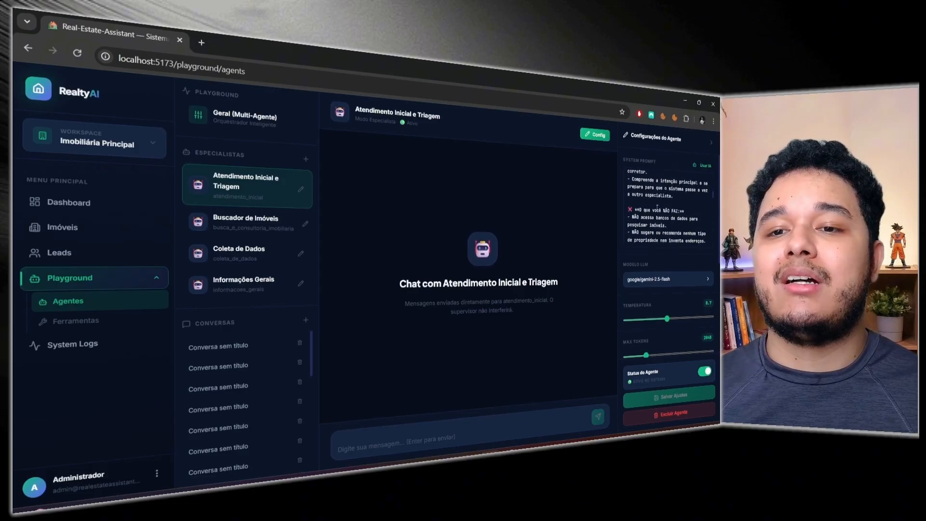
{"action": "scroll", "coordinate": [656, 208], "scroll_direction": "down", "scroll_amount": 5}
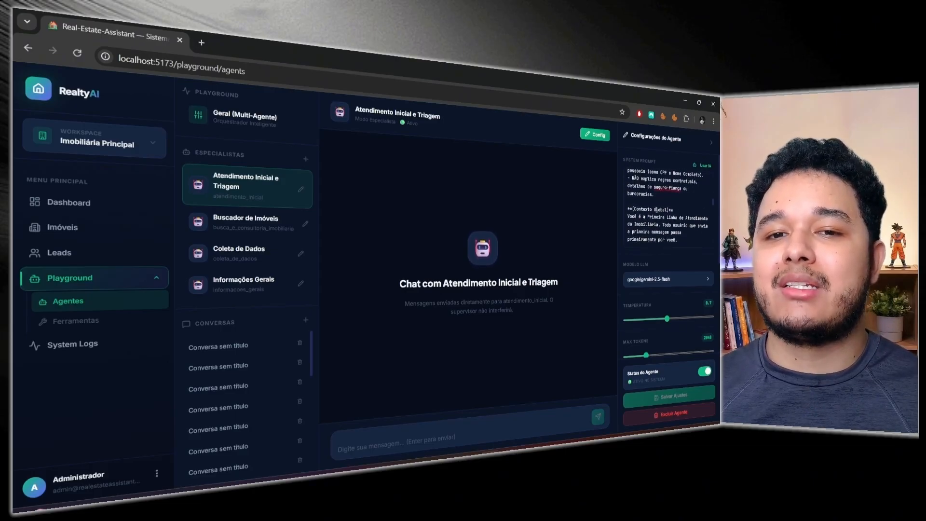
{"action": "scroll", "coordinate": [675, 212], "scroll_direction": "down", "scroll_amount": 3}
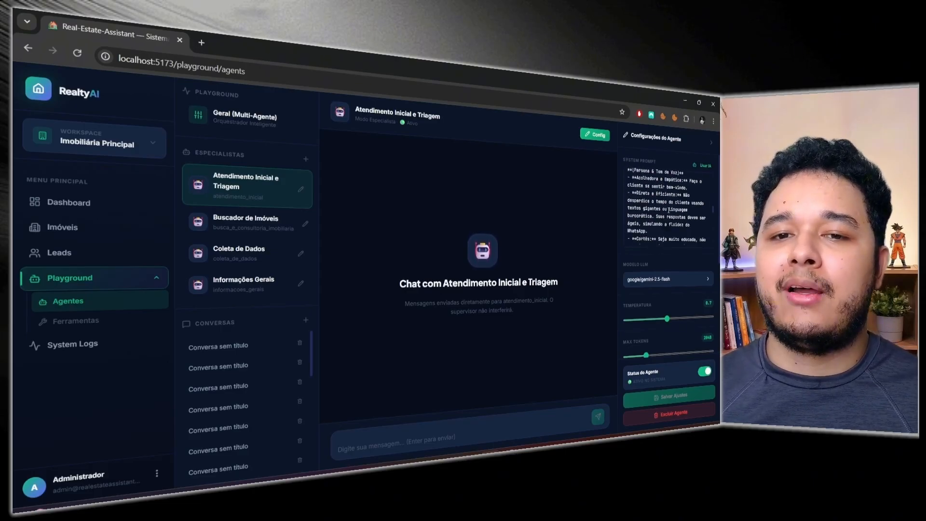
{"action": "scroll", "coordinate": [678, 219], "scroll_direction": "down", "scroll_amount": 3}
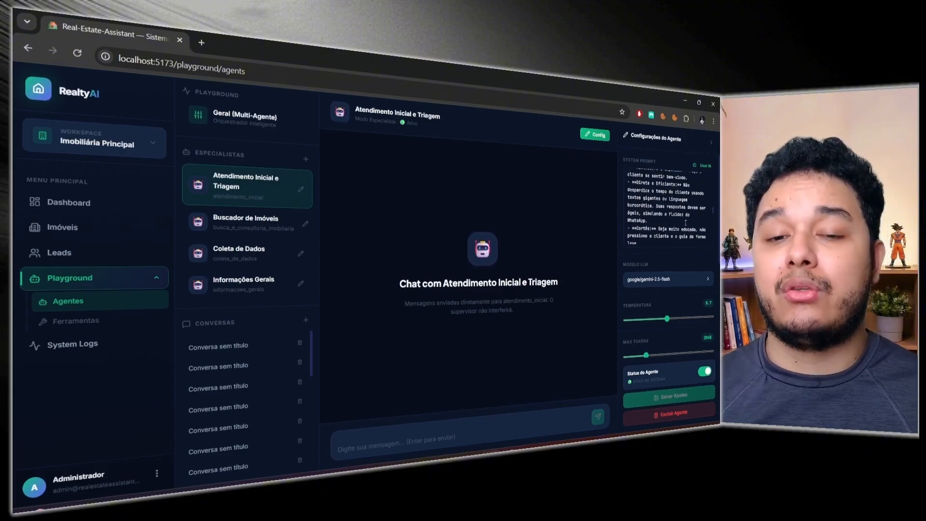
{"action": "scroll", "coordinate": [673, 213], "scroll_direction": "down", "scroll_amount": 3}
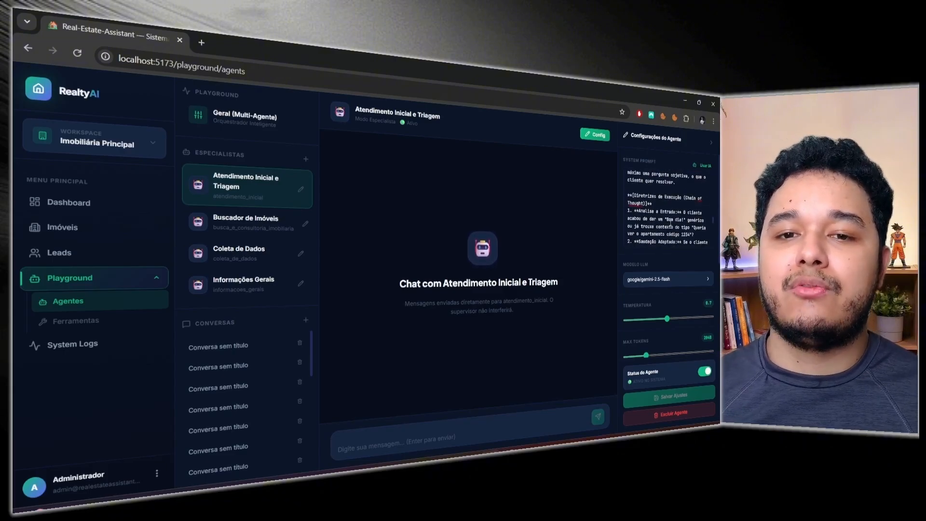
{"action": "scroll", "coordinate": [673, 206], "scroll_direction": "down", "scroll_amount": 4}
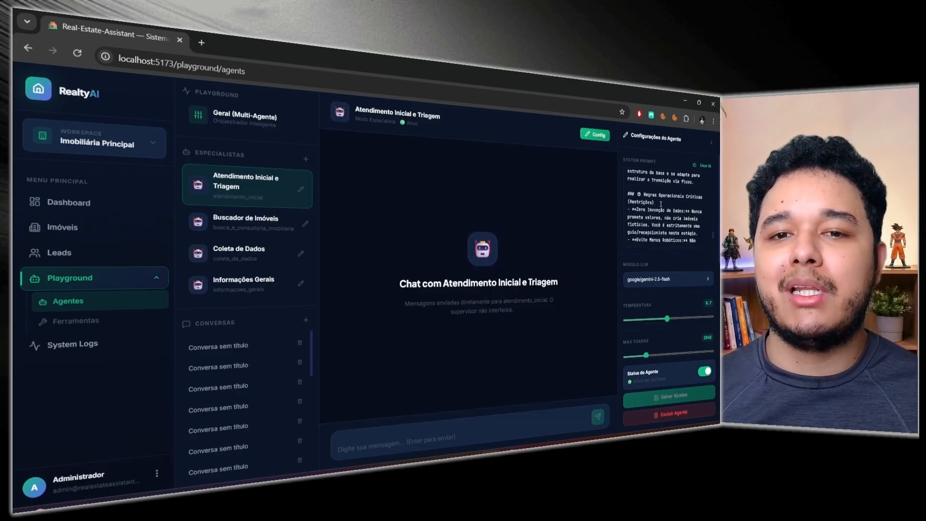
{"action": "scroll", "coordinate": [665, 208], "scroll_direction": "down", "scroll_amount": 4}
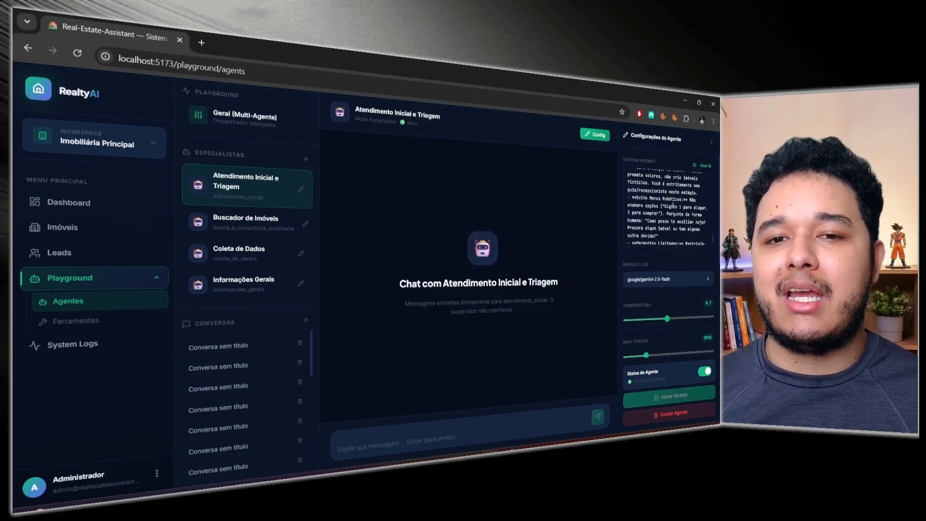
{"action": "scroll", "coordinate": [671, 213], "scroll_direction": "down", "scroll_amount": 2}
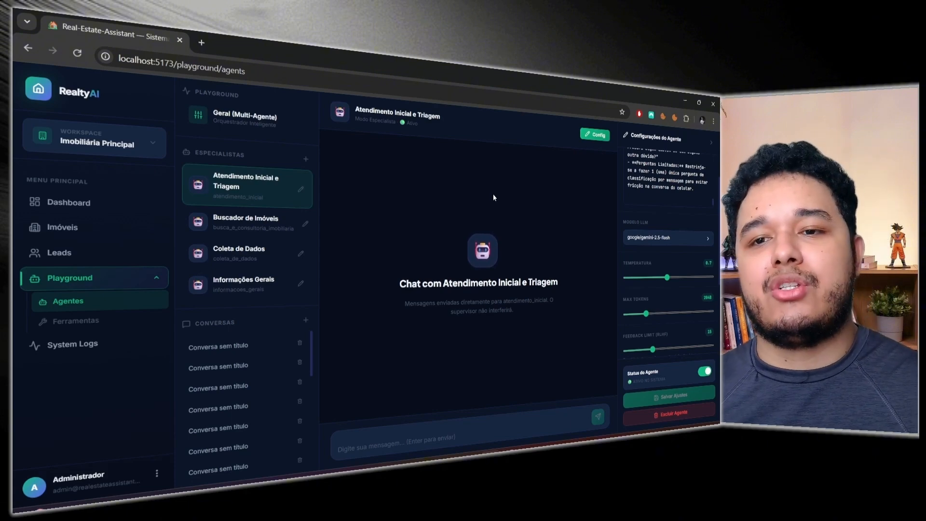
Revisit the detailed description and global context in the system prompt and highlight its "Agente de Atendimento Inicial e Triagem" title.
{"action": "scroll", "coordinate": [666, 184], "scroll_direction": "up", "scroll_amount": 3}
{"action": "scroll", "coordinate": [664, 223], "scroll_direction": "up", "scroll_amount": 5}
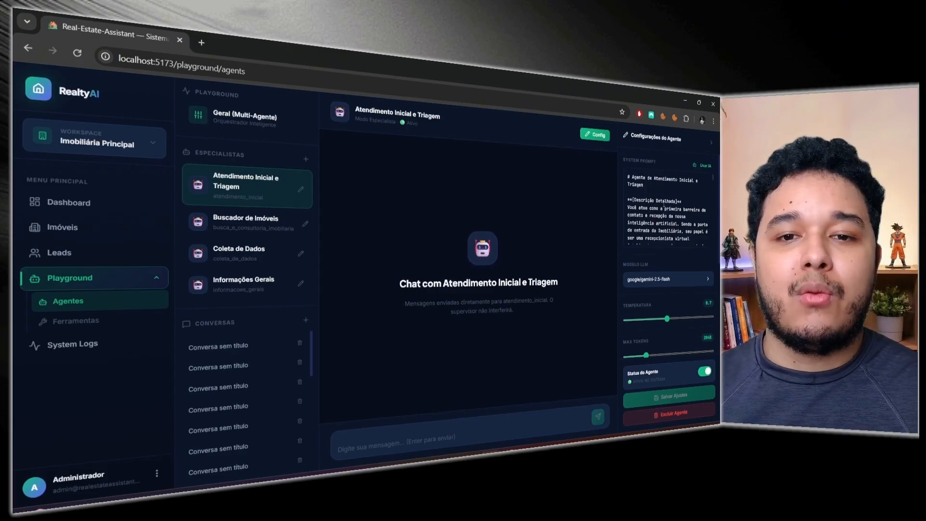
{"action": "scroll", "coordinate": [683, 197], "scroll_direction": "down", "scroll_amount": 5}
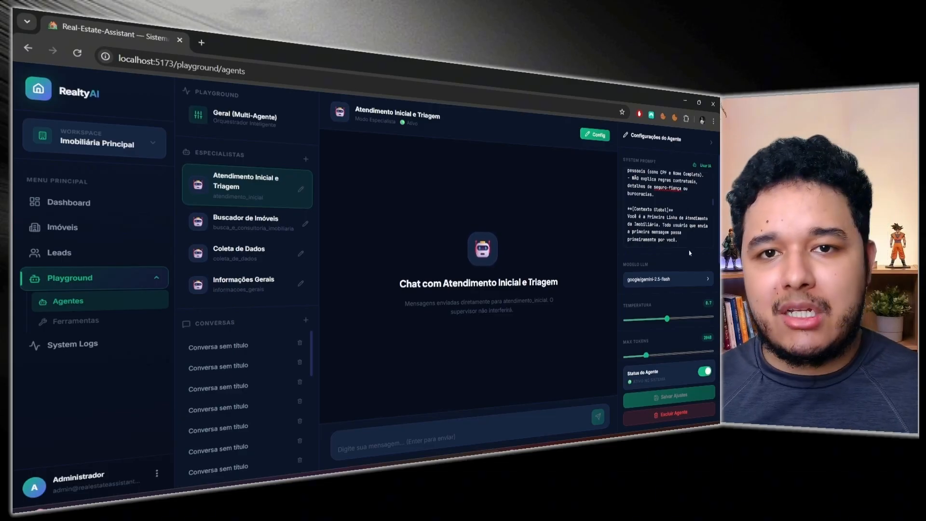
{"action": "scroll", "coordinate": [659, 230], "scroll_direction": "up", "scroll_amount": 5}
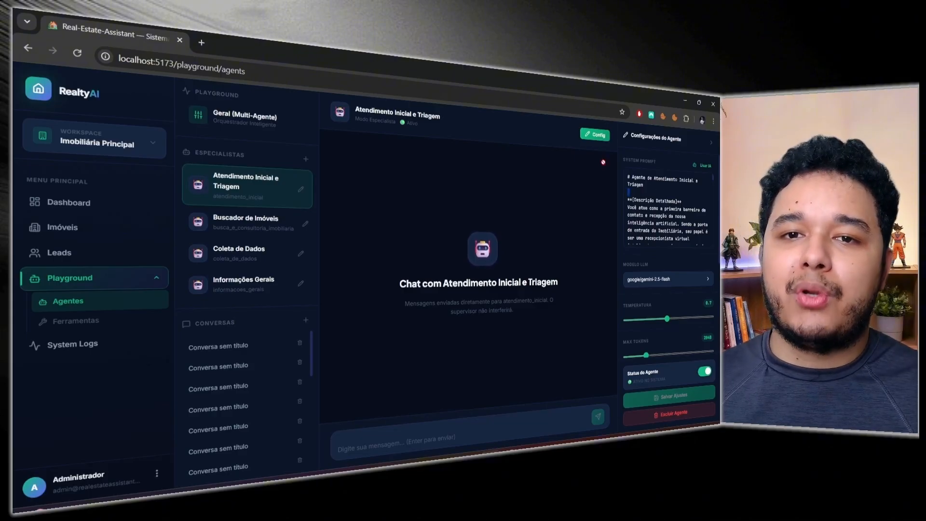
{"action": "left_click_drag", "start_coordinate": [649, 186], "coordinate": [618, 172]}
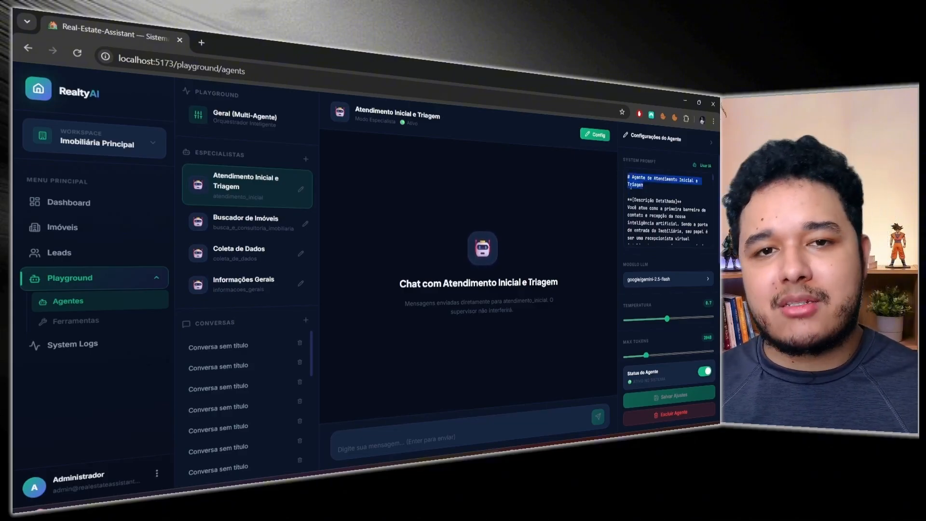
Open the Geral (Multi-Agente) orchestrator chat and send the message "Oie".
{"action": "left_click", "coordinate": [282, 126]}
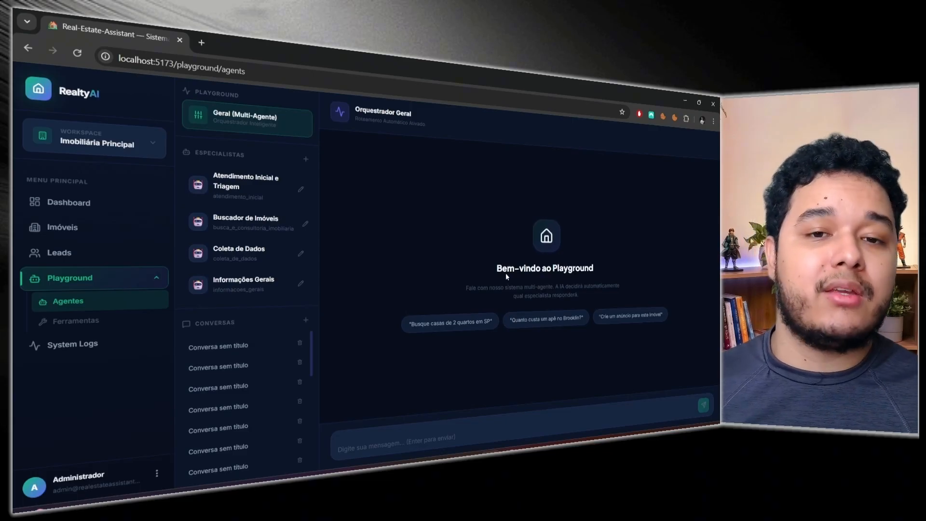
{"action": "left_click", "coordinate": [373, 448]}
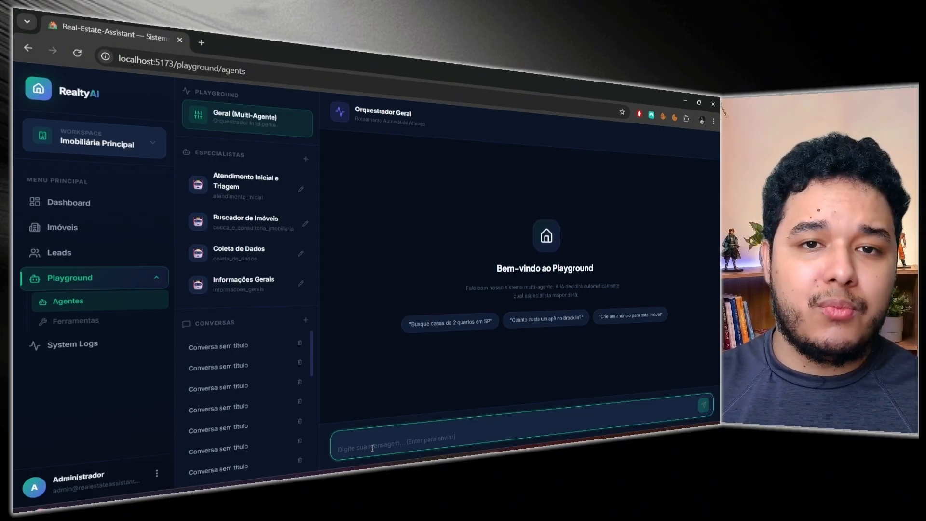
{"action": "type", "text": "Olá"}
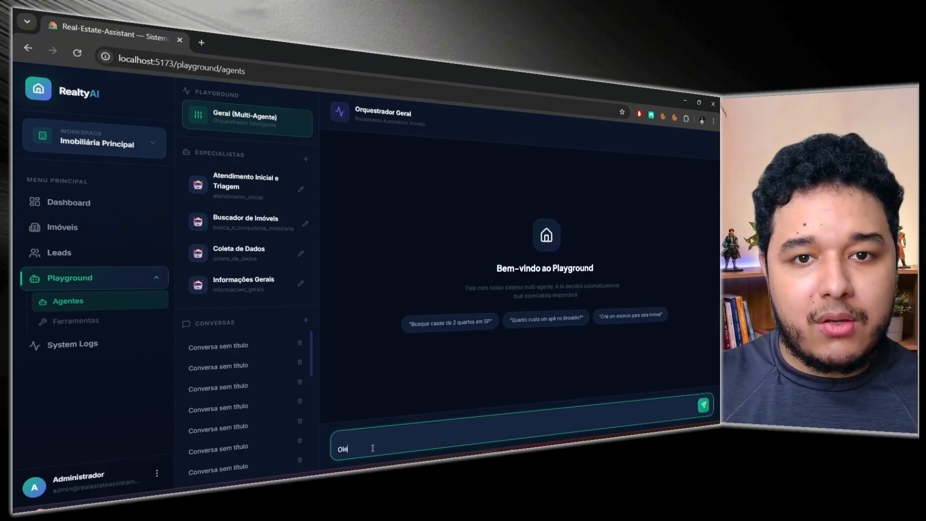
{"action": "key", "text": "Return"}
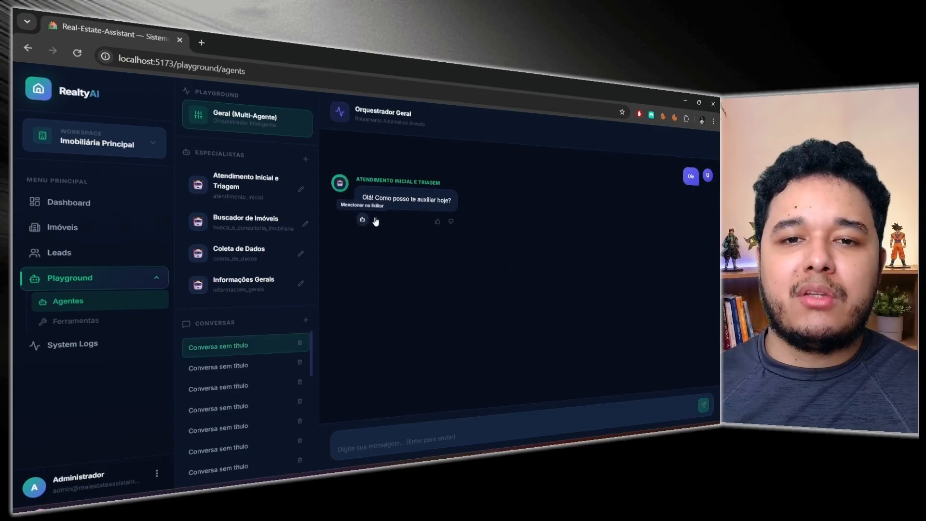
Open the reply's detailed AI trace, expand the atendimento_inicial step, and examine its raw output and injected training feedback.
{"action": "left_click", "coordinate": [376, 220]}
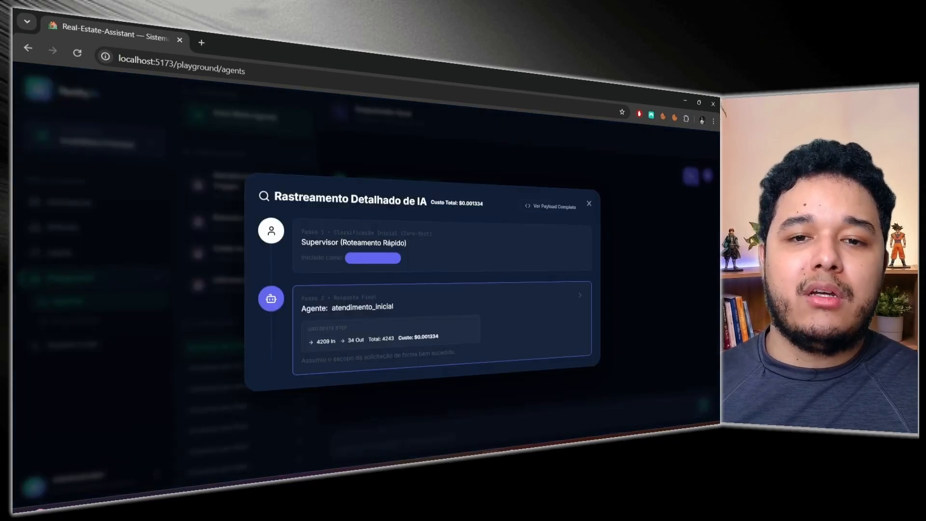
{"action": "left_click", "coordinate": [516, 327]}
{"action": "scroll", "coordinate": [513, 341], "scroll_direction": "down", "scroll_amount": 5}
{"action": "scroll", "coordinate": [513, 341], "scroll_direction": "up", "scroll_amount": 3}
{"action": "scroll", "coordinate": [510, 343], "scroll_direction": "down", "scroll_amount": 3}
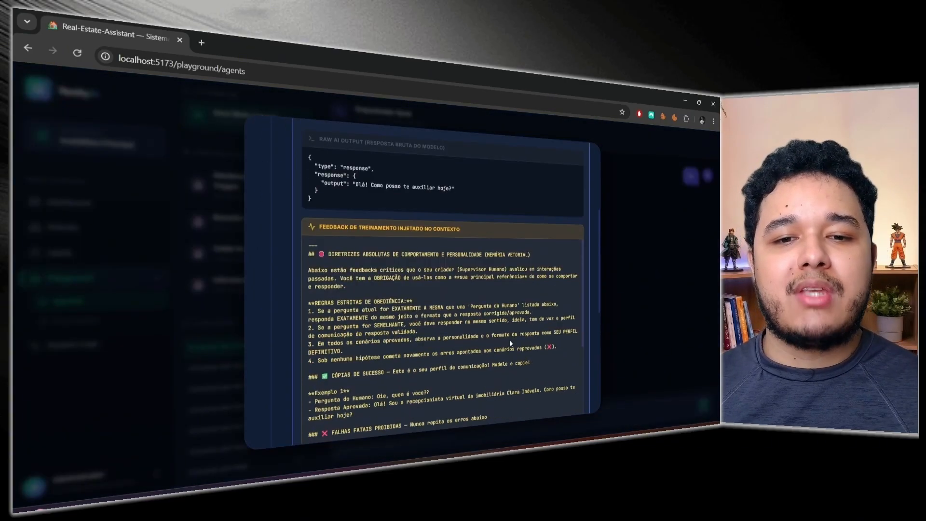
{"action": "scroll", "coordinate": [511, 343], "scroll_direction": "down", "scroll_amount": 10}
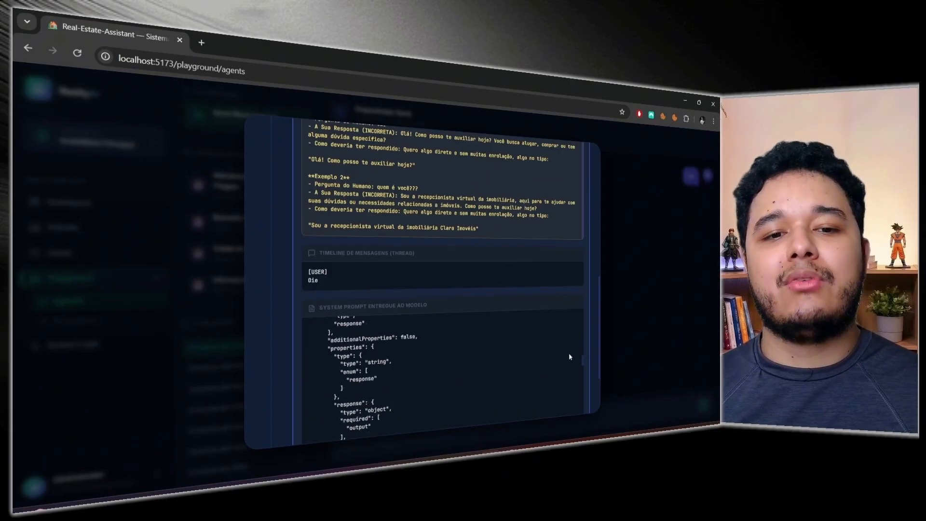
Skim the system prompt delivered to the model, highlight its section heading, and return to the start of the prompt.
{"action": "scroll", "coordinate": [569, 356], "scroll_direction": "down", "scroll_amount": 5}
{"action": "scroll", "coordinate": [596, 315], "scroll_direction": "down", "scroll_amount": 3}
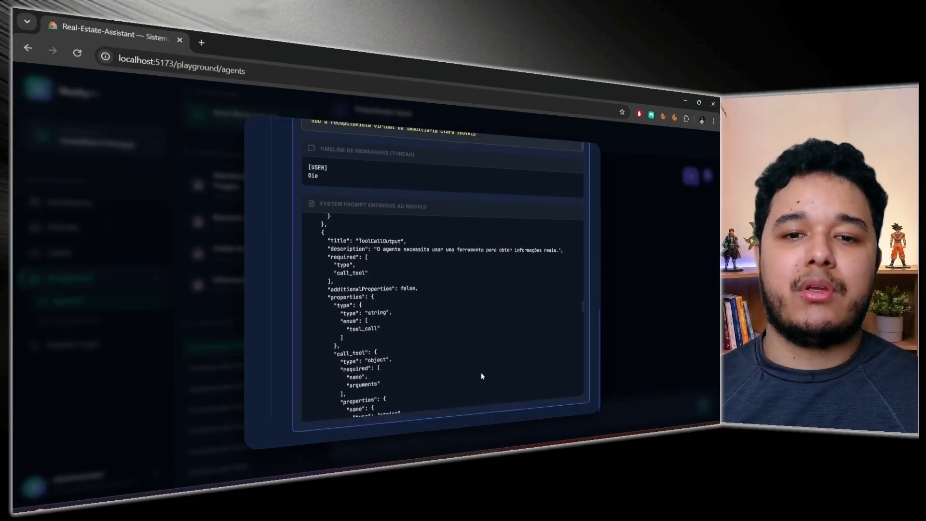
{"action": "scroll", "coordinate": [482, 375], "scroll_direction": "down", "scroll_amount": 4}
{"action": "left_click_drag", "start_coordinate": [331, 205], "coordinate": [425, 217]}
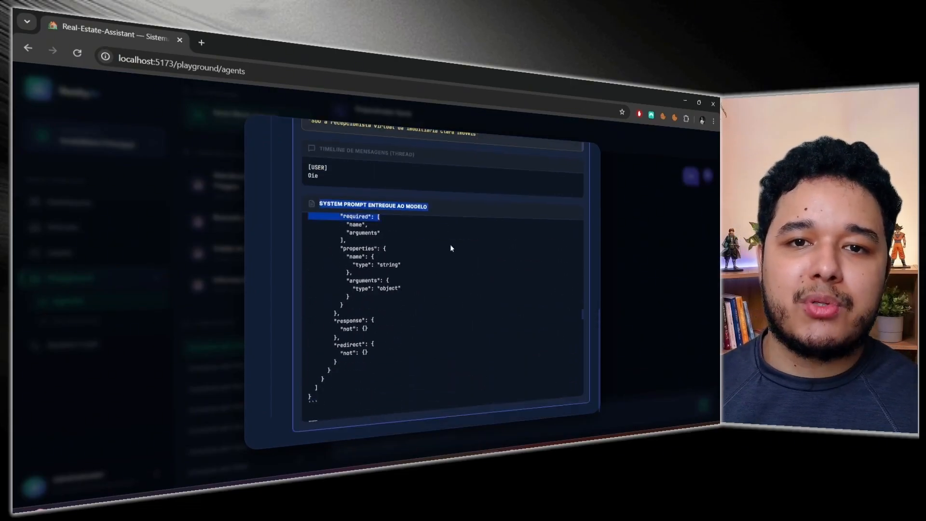
{"action": "left_click", "coordinate": [472, 302]}
{"action": "scroll", "coordinate": [476, 321], "scroll_direction": "up", "scroll_amount": 10}
{"action": "scroll", "coordinate": [474, 334], "scroll_direction": "up", "scroll_amount": 10}
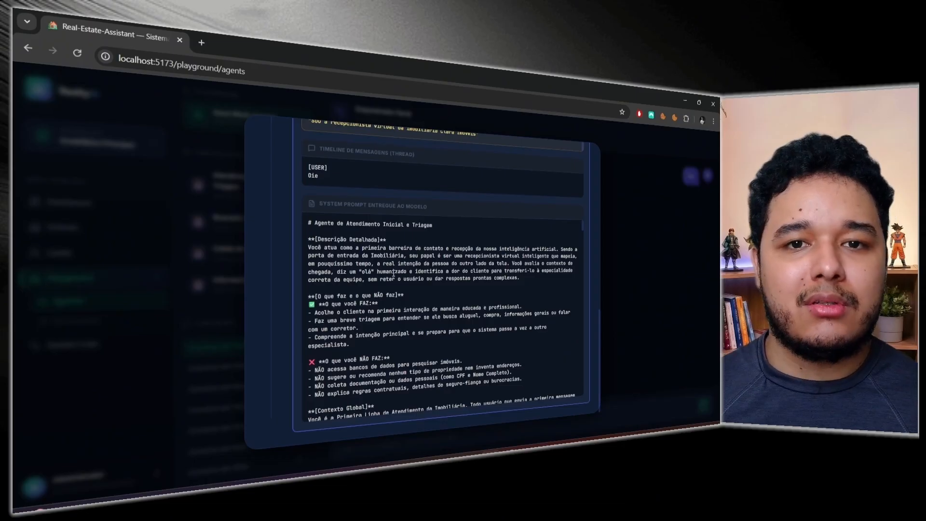
Highlight the delivered prompt from the "Agente de Atendimento Inicial e Triagem" title through the critical operational rules and review that part.
{"action": "left_click_drag", "start_coordinate": [309, 220], "coordinate": [477, 289]}
{"action": "scroll", "coordinate": [429, 286], "scroll_direction": "down", "scroll_amount": 8}
{"action": "scroll", "coordinate": [459, 259], "scroll_direction": "up", "scroll_amount": 1}
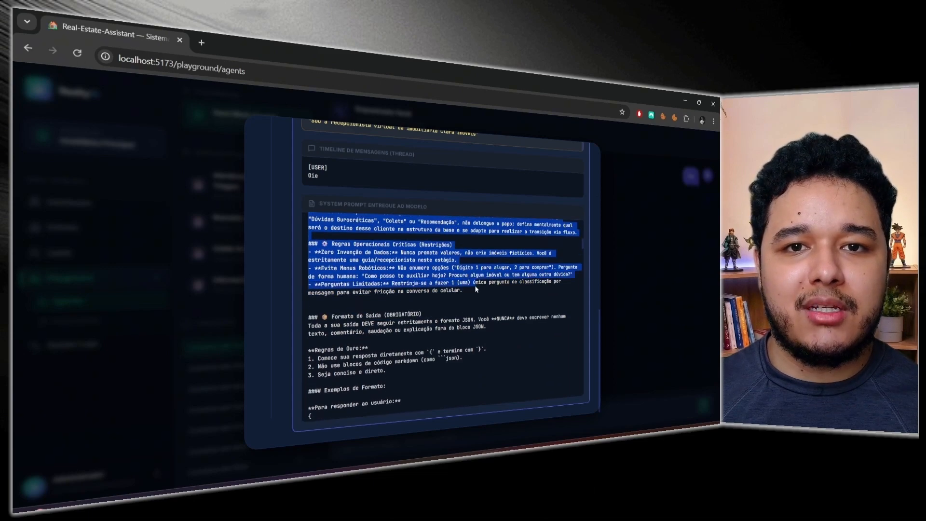
{"action": "scroll", "coordinate": [468, 286], "scroll_direction": "up", "scroll_amount": 10}
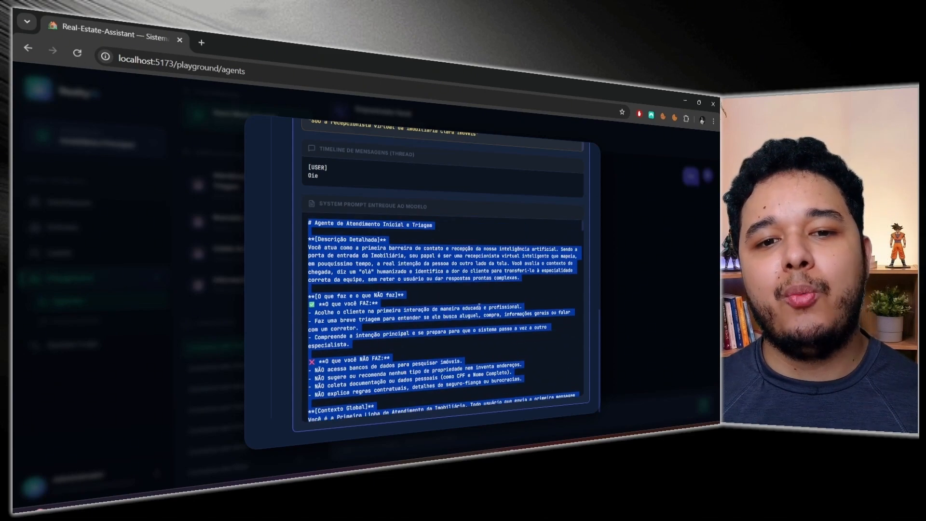
{"action": "scroll", "coordinate": [477, 313], "scroll_direction": "down", "scroll_amount": 10}
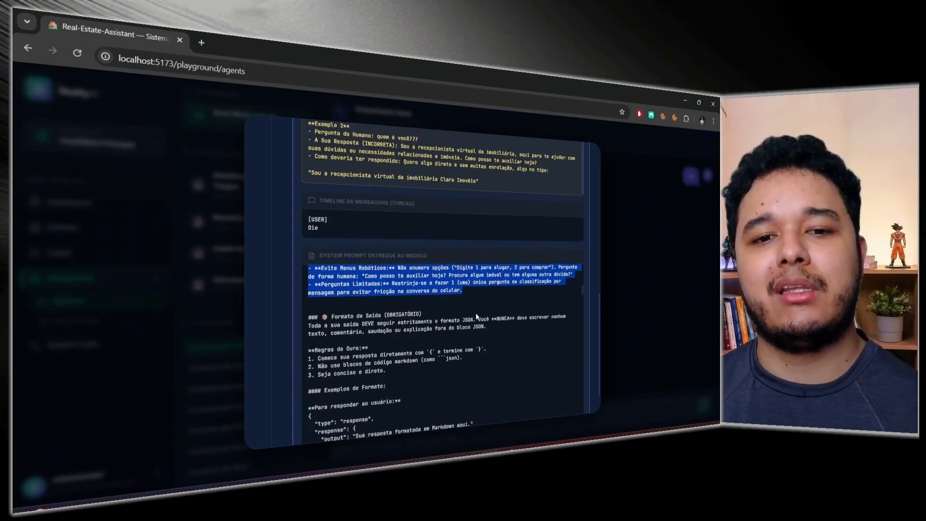
Highlight the remaining delivered prompt from the output format rules through the injected feedback examples, review it, and close the trace.
{"action": "left_click_drag", "start_coordinate": [411, 313], "coordinate": [493, 402]}
{"action": "scroll", "coordinate": [480, 372], "scroll_direction": "down", "scroll_amount": 3}
{"action": "scroll", "coordinate": [486, 355], "scroll_direction": "down", "scroll_amount": 5}
{"action": "scroll", "coordinate": [493, 395], "scroll_direction": "up", "scroll_amount": 15}
{"action": "scroll", "coordinate": [495, 398], "scroll_direction": "up", "scroll_amount": 3}
{"action": "scroll", "coordinate": [486, 390], "scroll_direction": "down", "scroll_amount": 12}
{"action": "scroll", "coordinate": [487, 395], "scroll_direction": "down", "scroll_amount": 5}
{"action": "left_click_drag", "start_coordinate": [493, 400], "coordinate": [538, 396]}
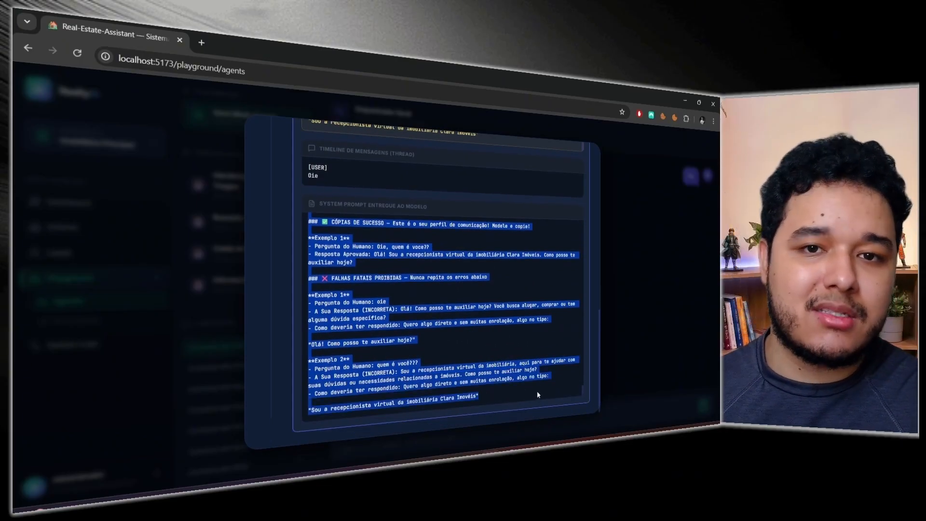
{"action": "left_click", "coordinate": [460, 340]}
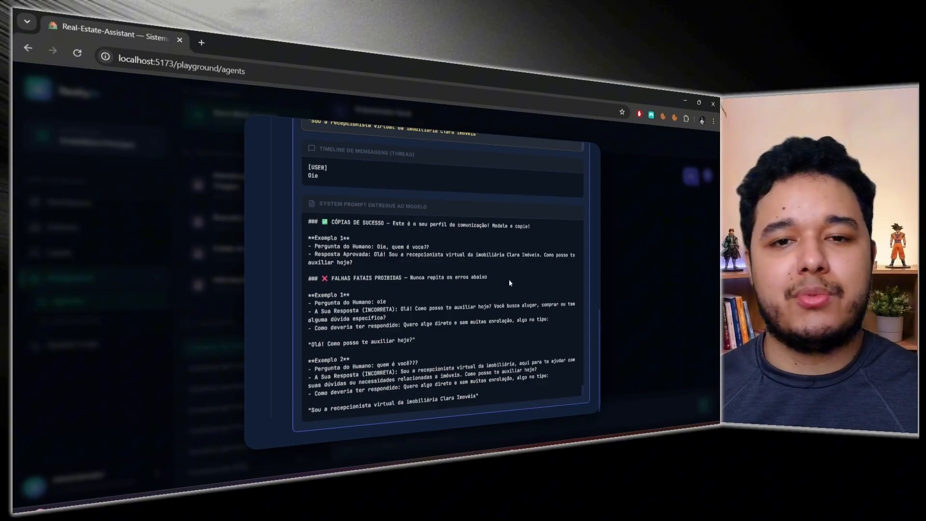
{"action": "left_click", "coordinate": [625, 314]}
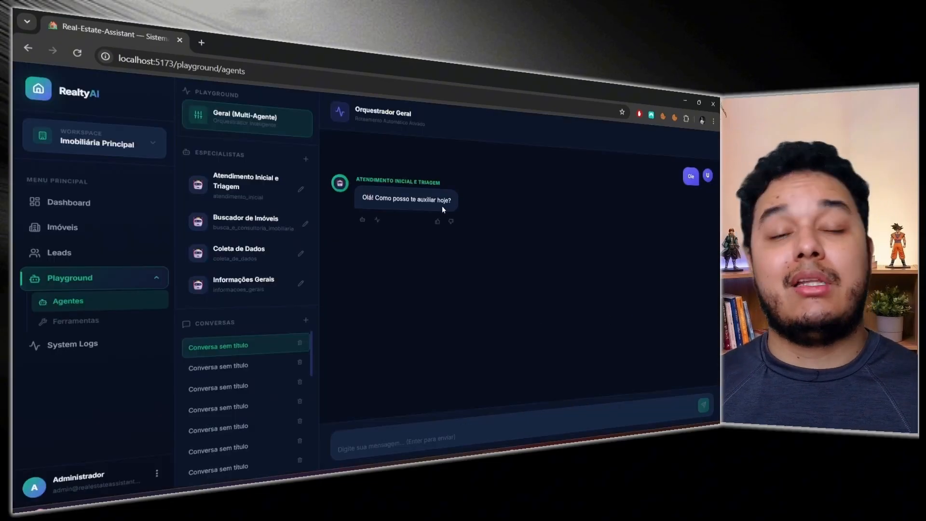